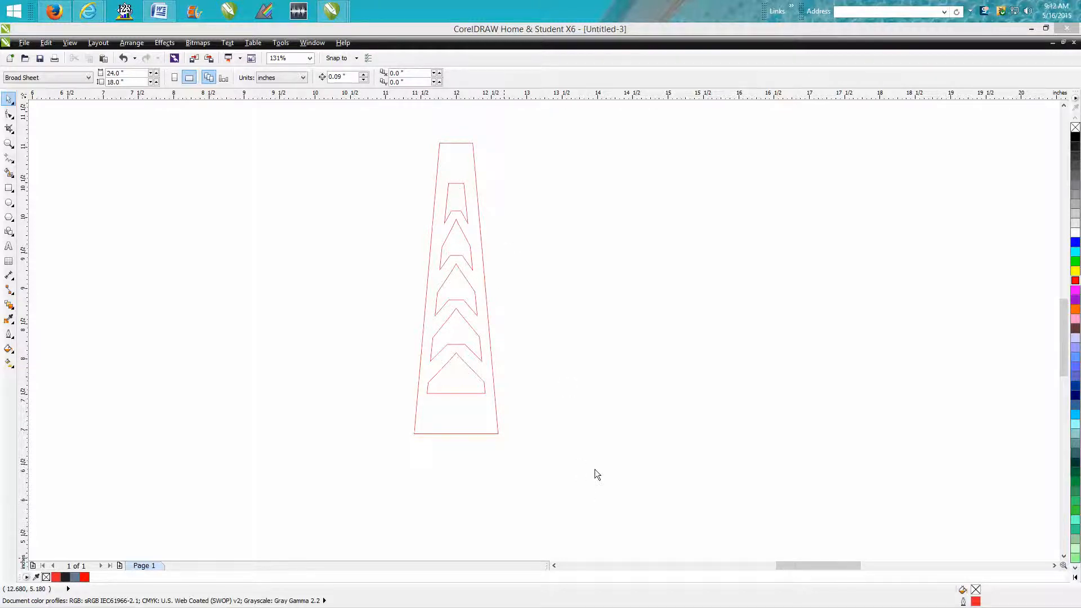
Examine the detailed tower on the page and the rows of towers drawn around it
left_click(9, 144)
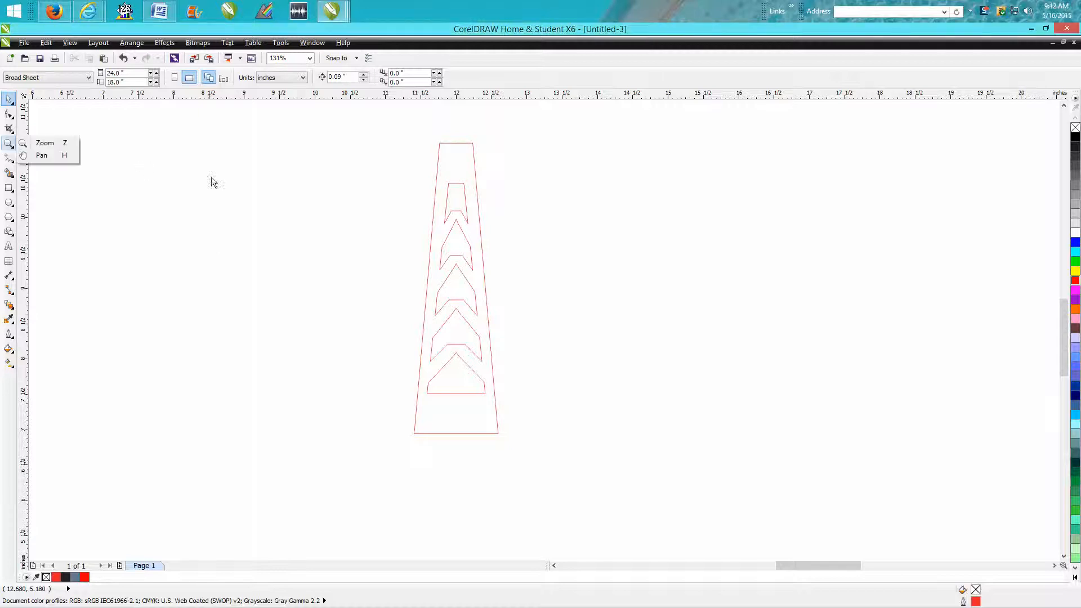
left_click(43, 143)
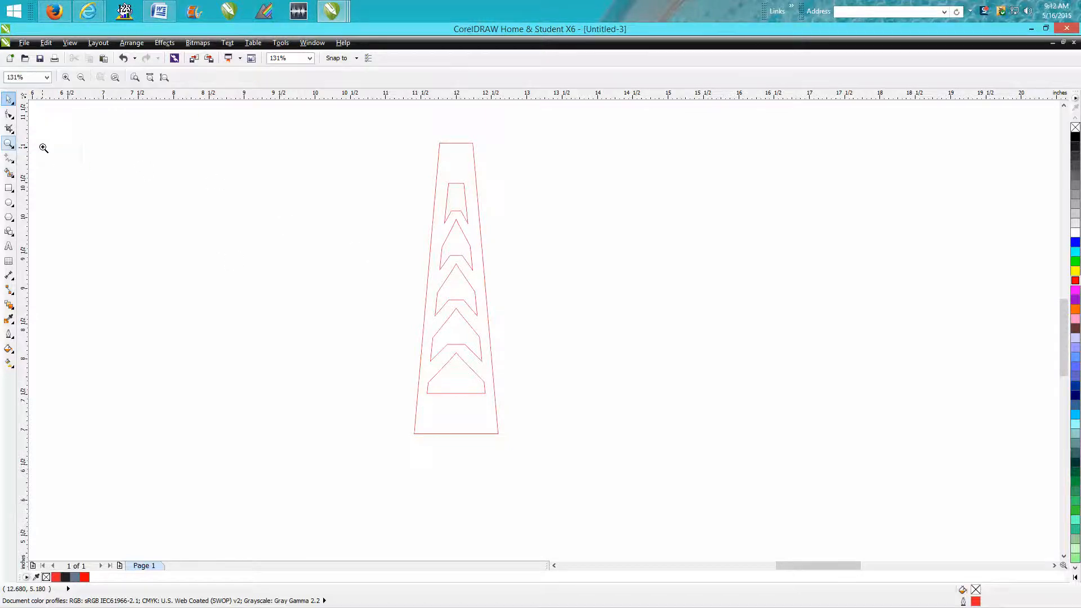
scroll(357, 242, "down", 3)
left_click_drag(538, 207, 743, 282)
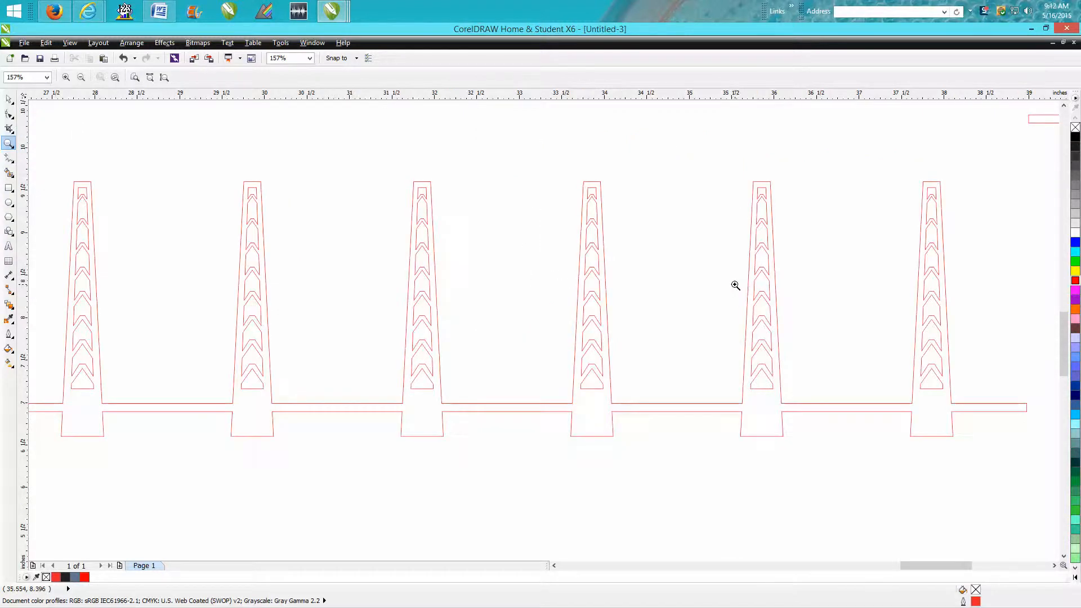
scroll(735, 286, "down", 3)
scroll(420, 265, "down", 2)
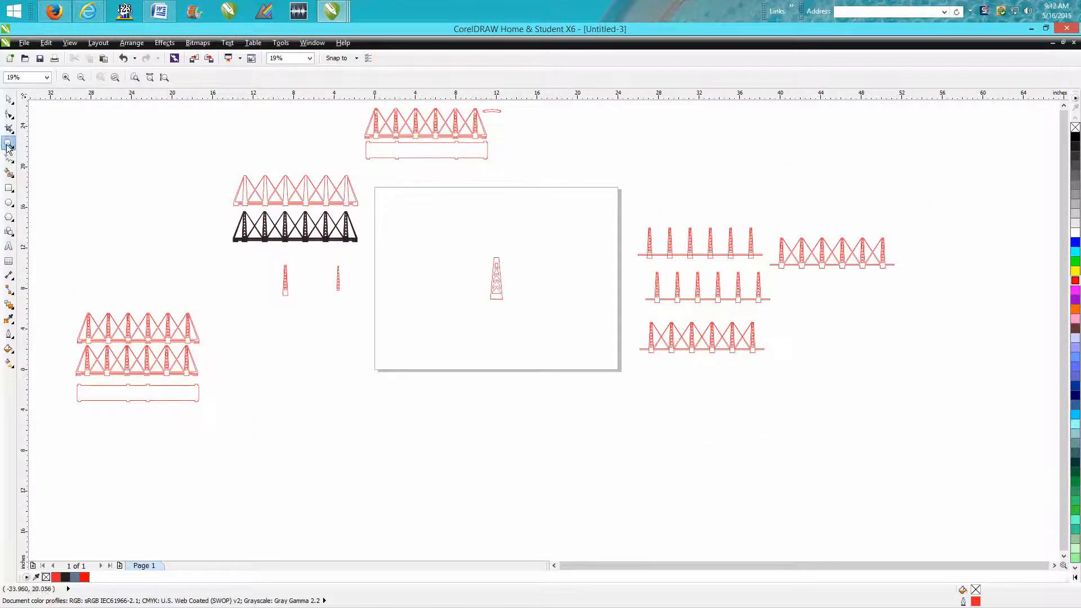
left_click_drag(459, 241, 554, 316)
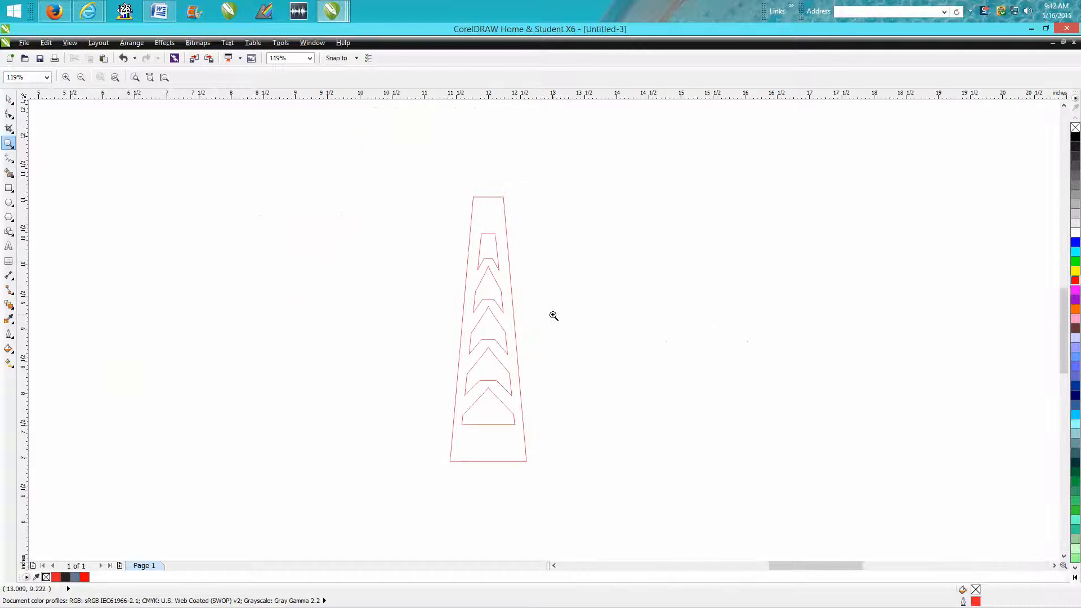
Draw a rectangle about 1.07 in wide and 4.2 in high beside the detailed tower and convert it to curves
left_click(13, 193)
left_click(26, 188)
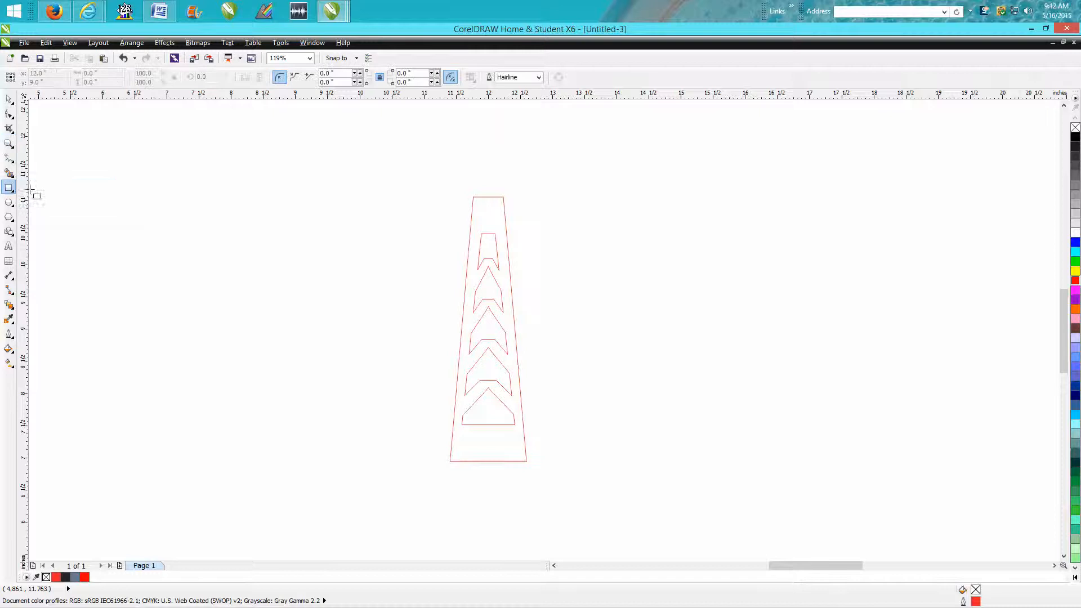
left_click_drag(566, 197, 635, 467)
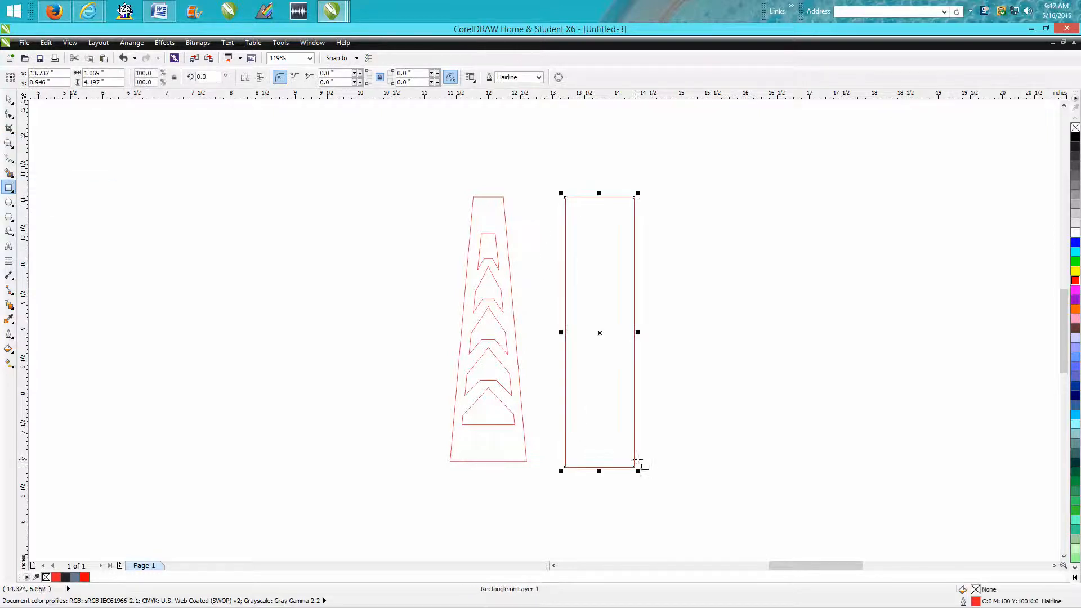
left_click(9, 99)
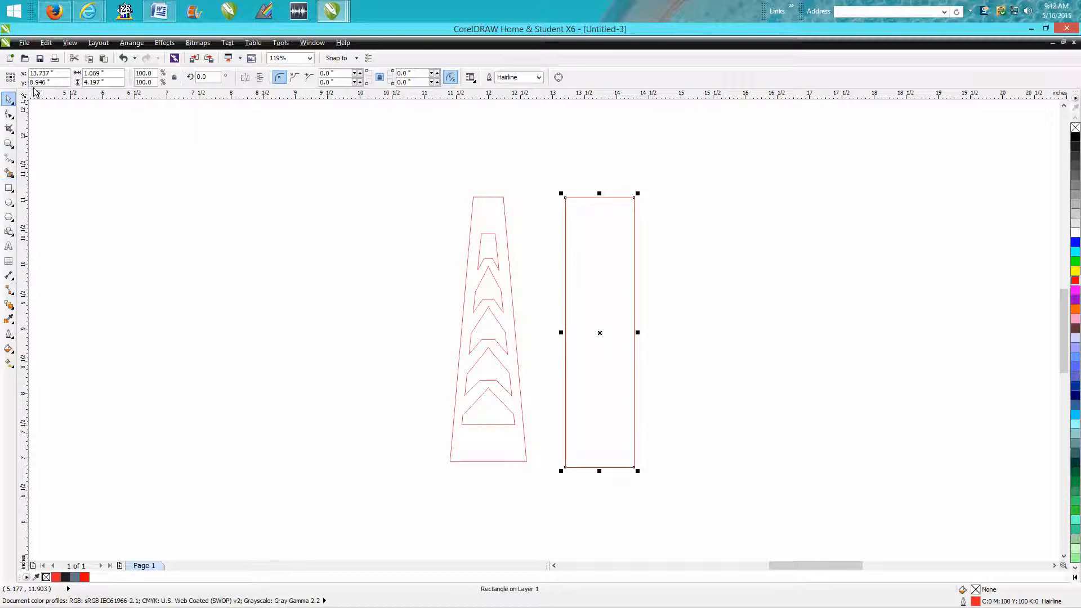
left_click(130, 43)
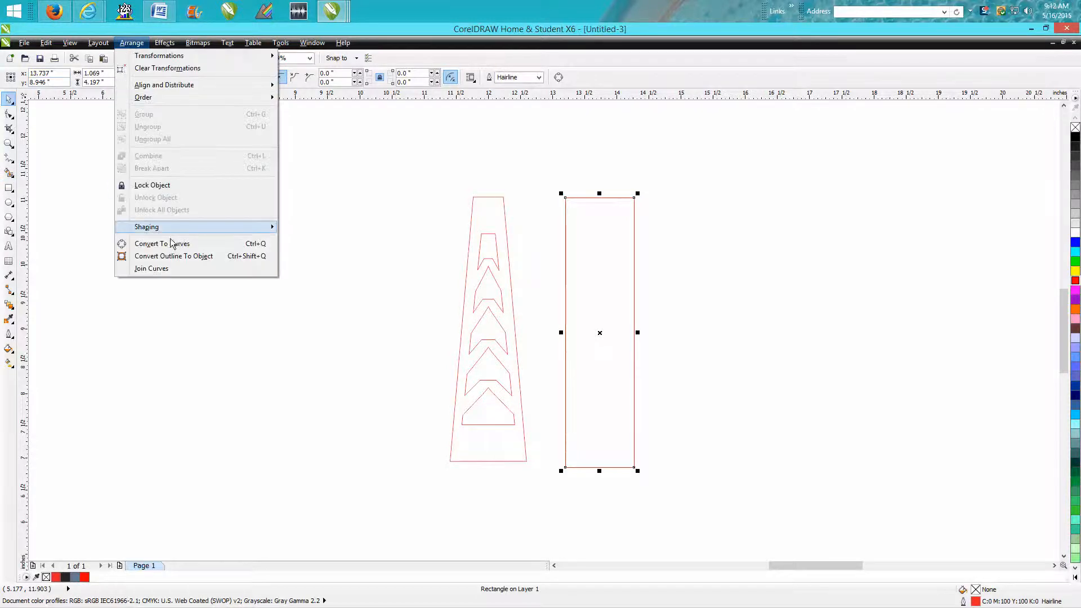
left_click(172, 243)
Nudge the rectangle's upper-left node inward by four steps of the 0.09 in nudge distance
left_click(9, 114)
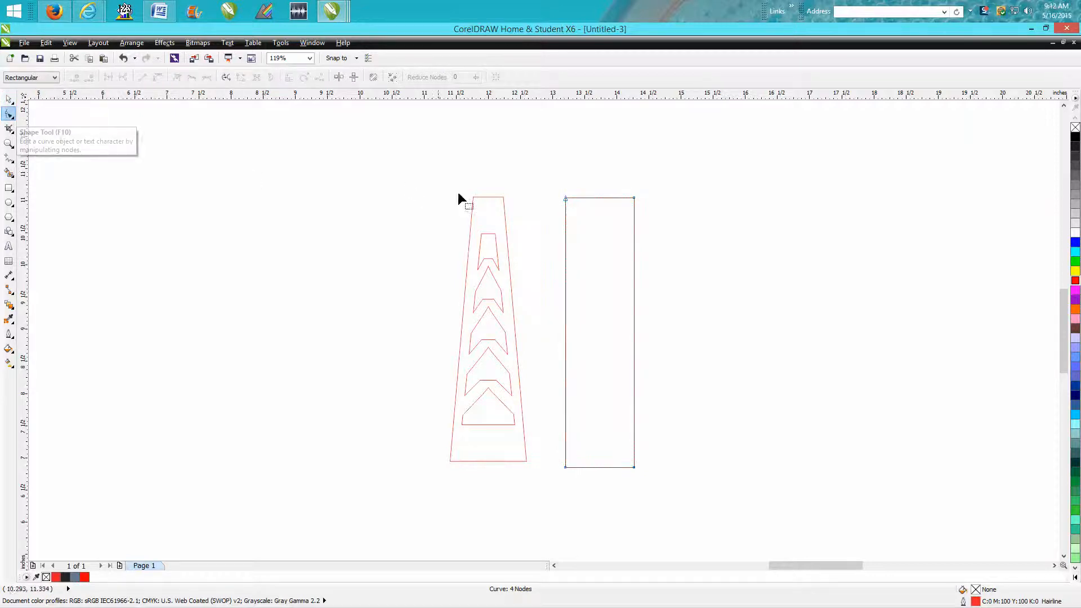
left_click(9, 99)
left_click(408, 164)
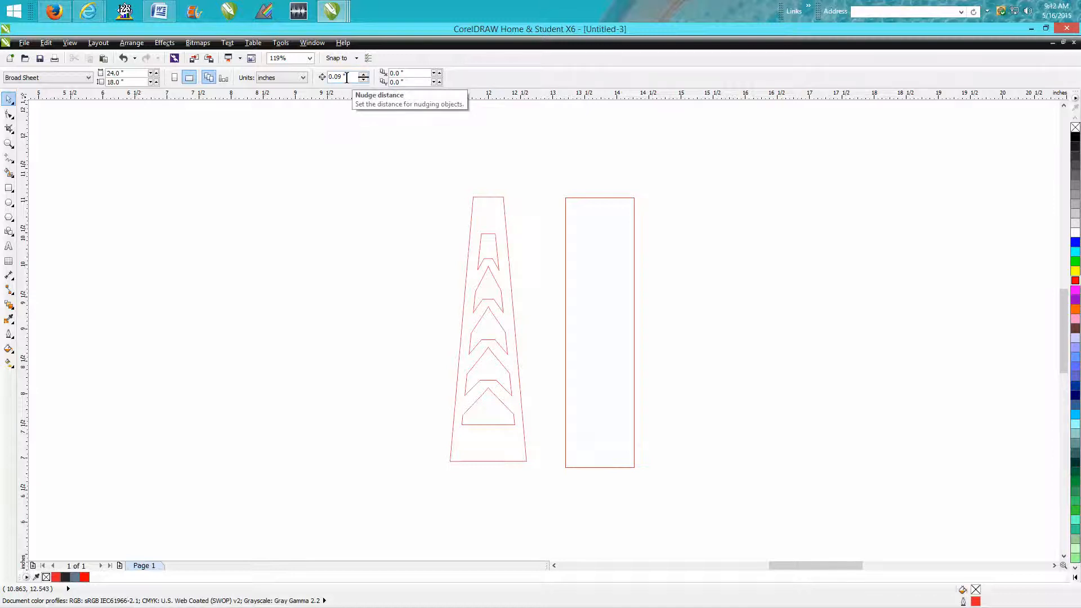
left_click(9, 114)
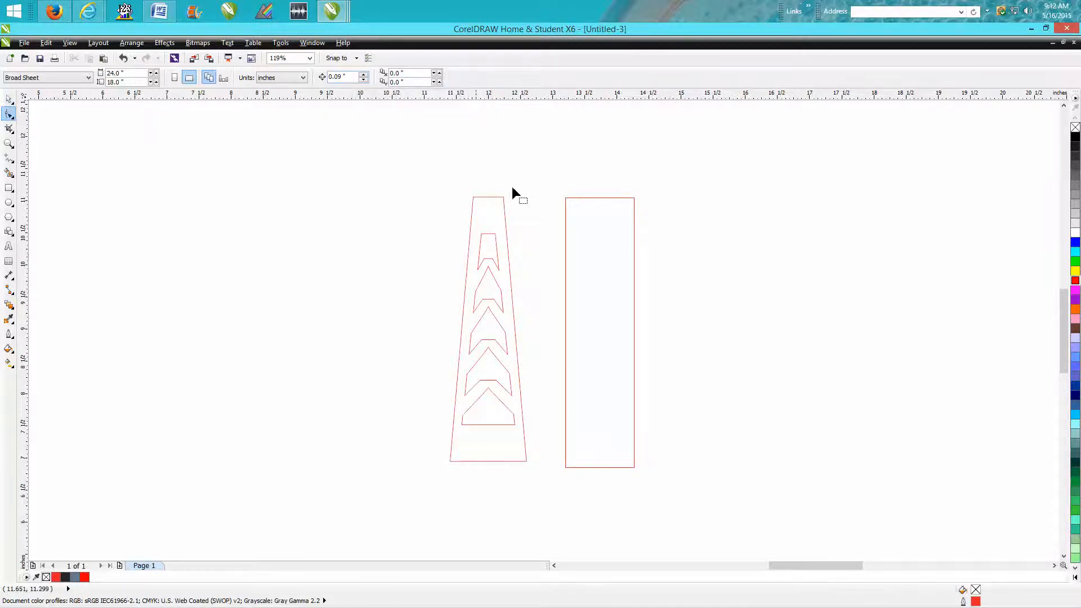
left_click(566, 198)
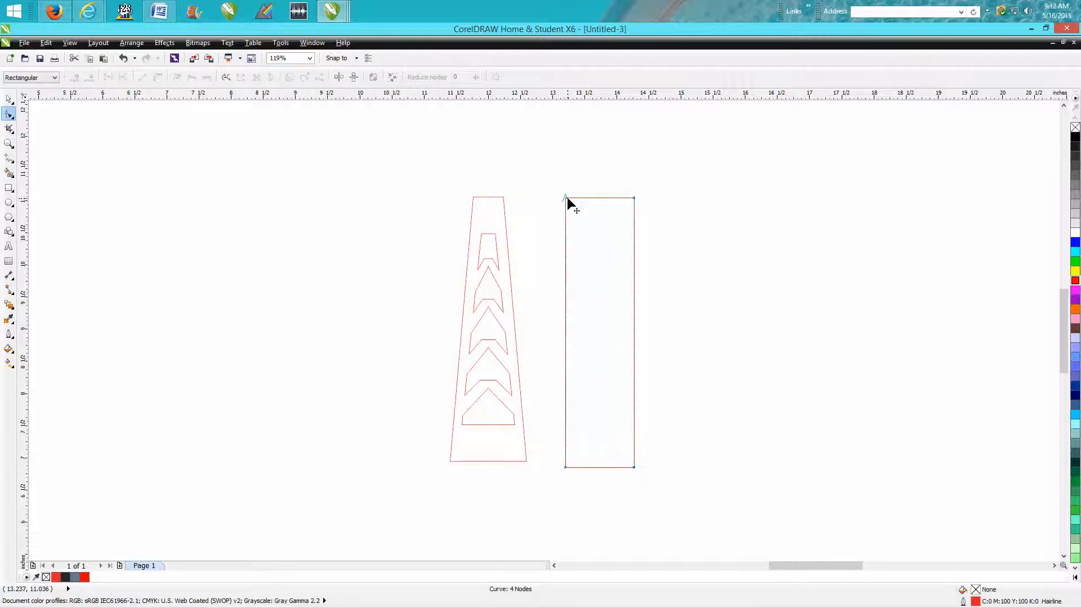
left_click(566, 197)
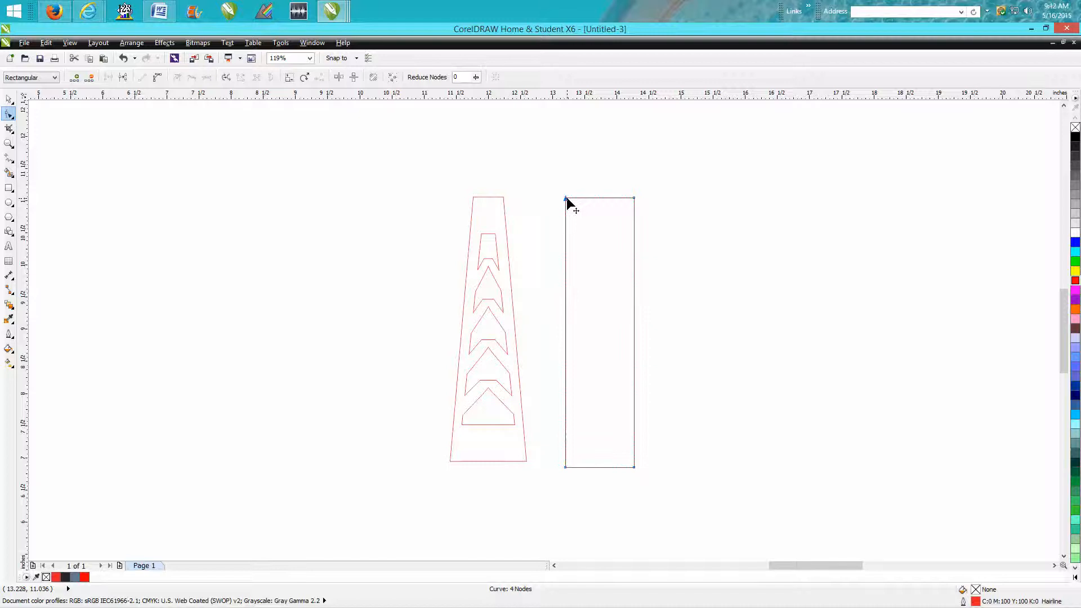
key("Right")
key("Right")
key("Right")
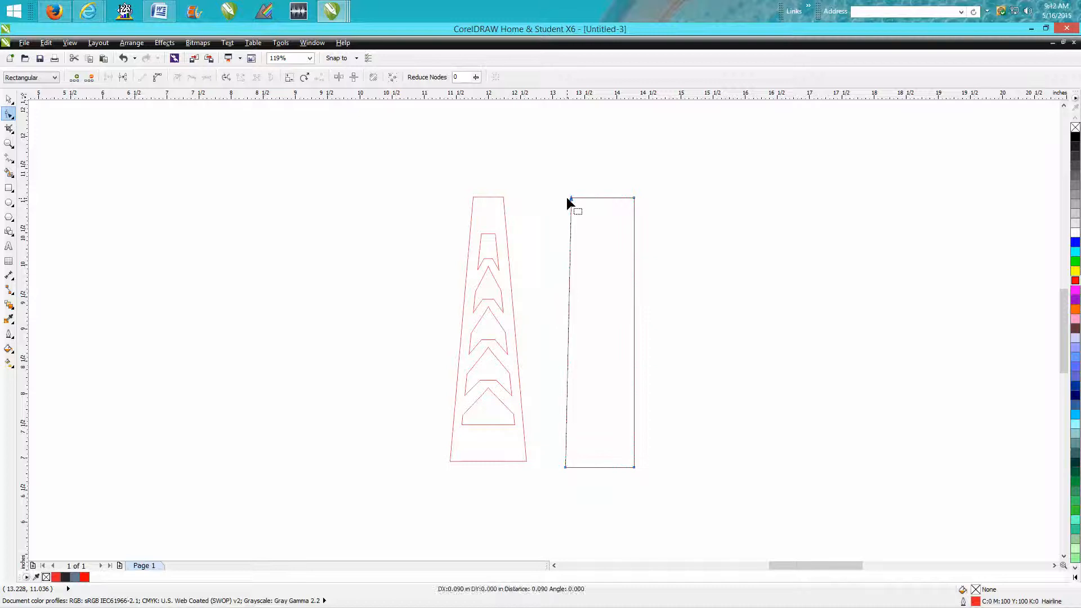
key("Right")
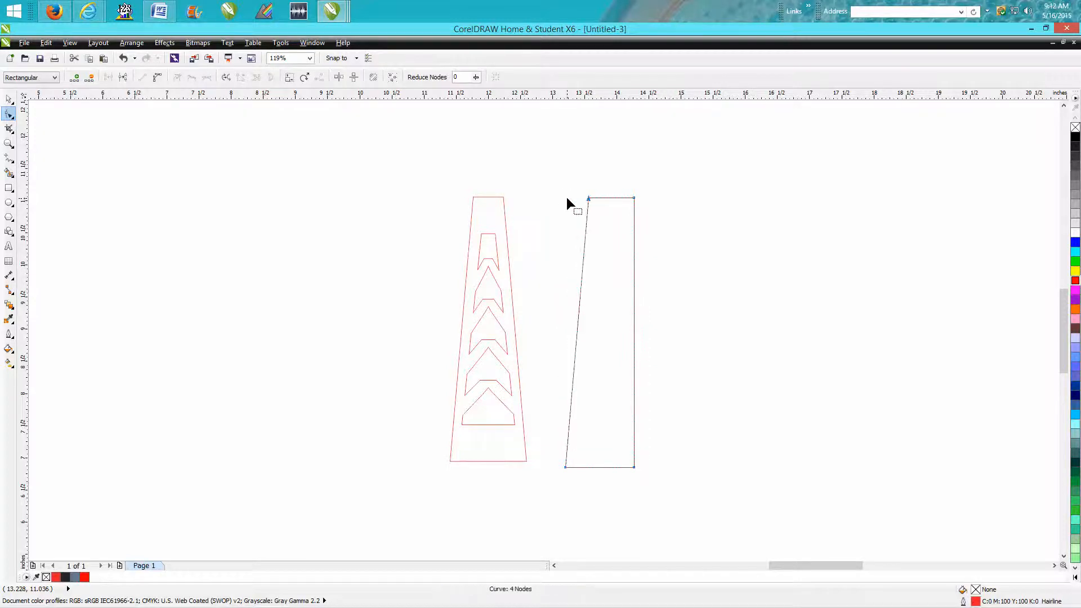
Nudge the rectangle's upper-right node inward by four 0.09 in steps to complete a symmetrical taper, and deselect the shape
left_click(634, 197)
key("Left")
key("Left")
key("Left")
key("Left")
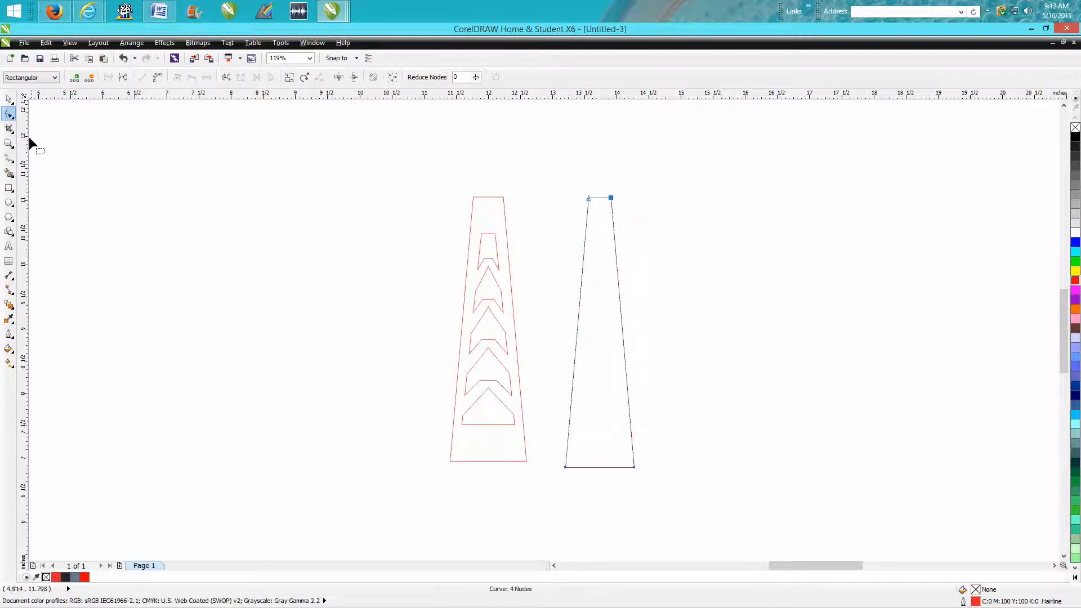
left_click(9, 99)
left_click(149, 129)
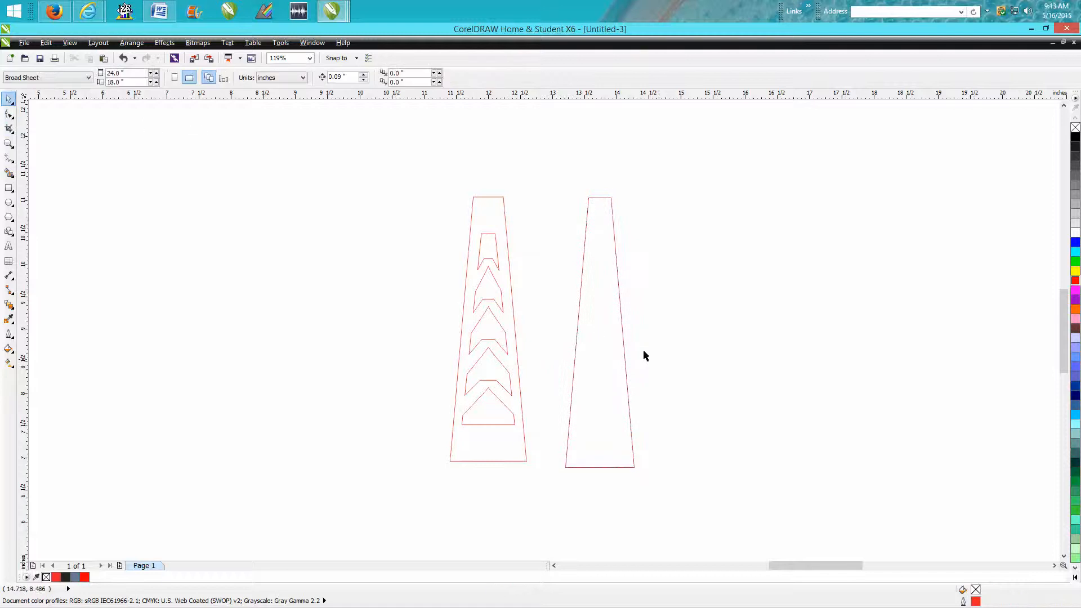
Duplicate the plain tapered outline in place with the copy mirrored horizontally
left_click(621, 332)
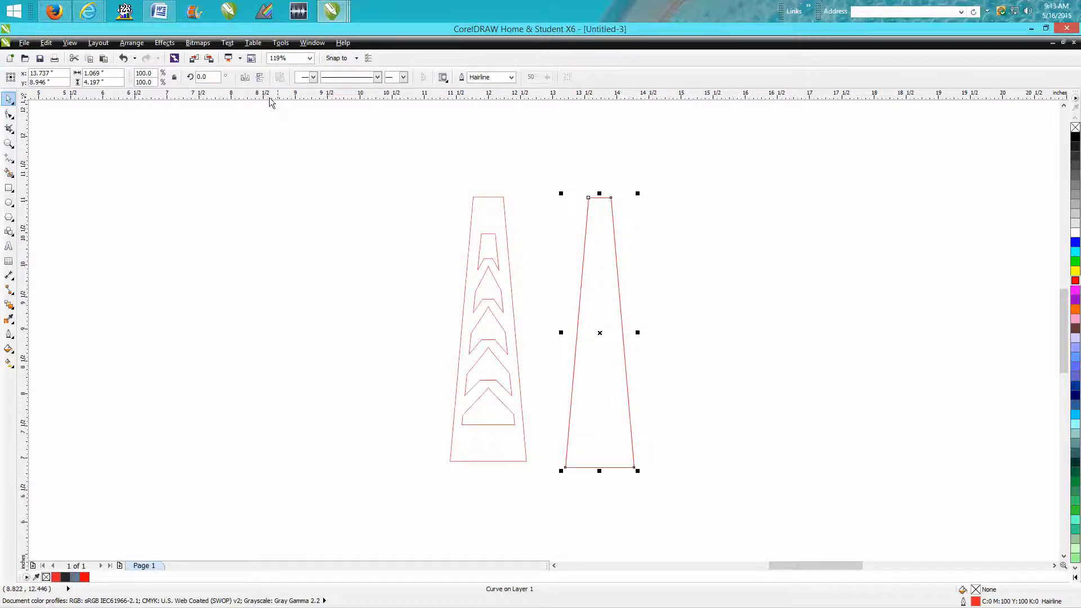
left_click(245, 79)
left_click_drag(604, 331, 662, 332)
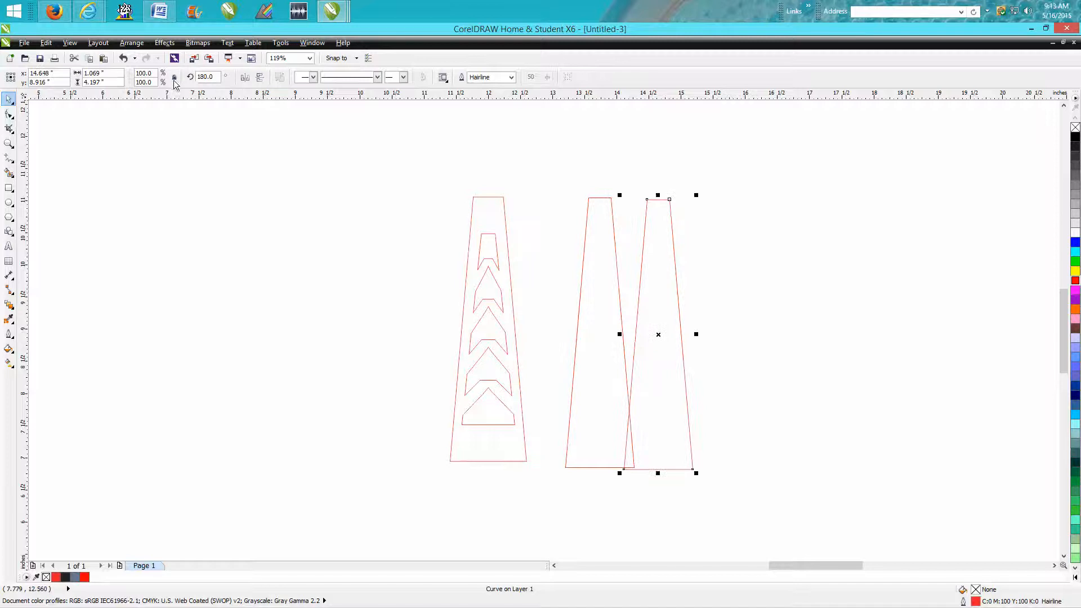
left_click(246, 79)
left_click(245, 79)
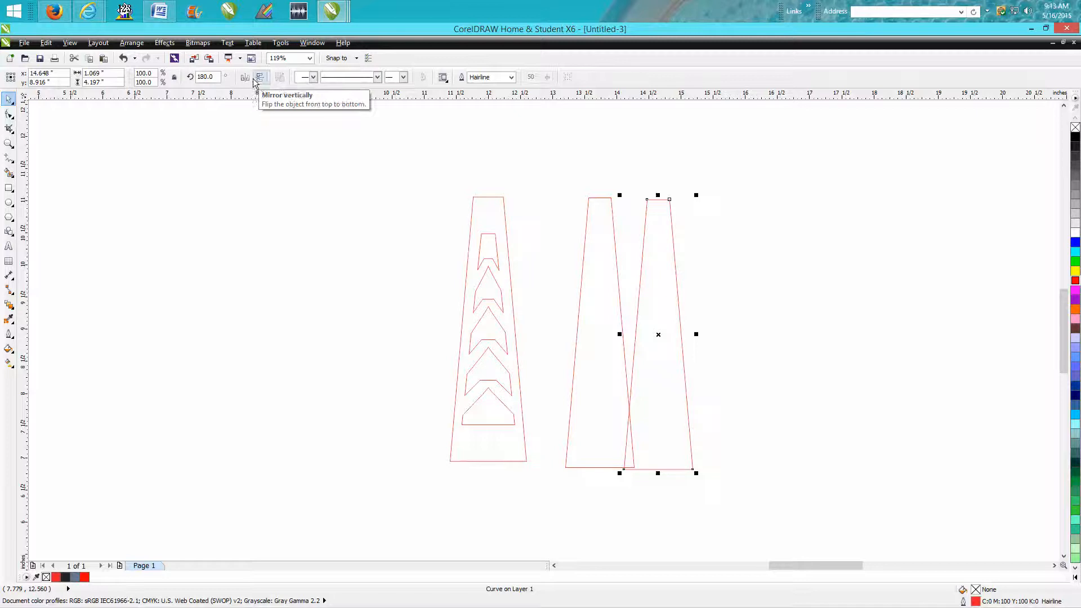
left_click(123, 58)
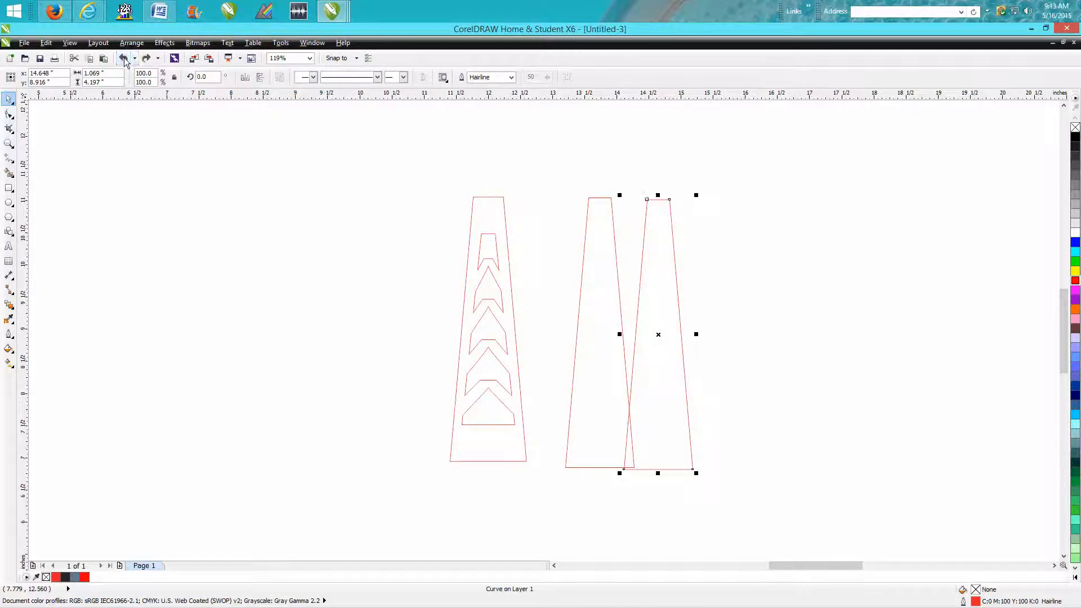
left_click(123, 58)
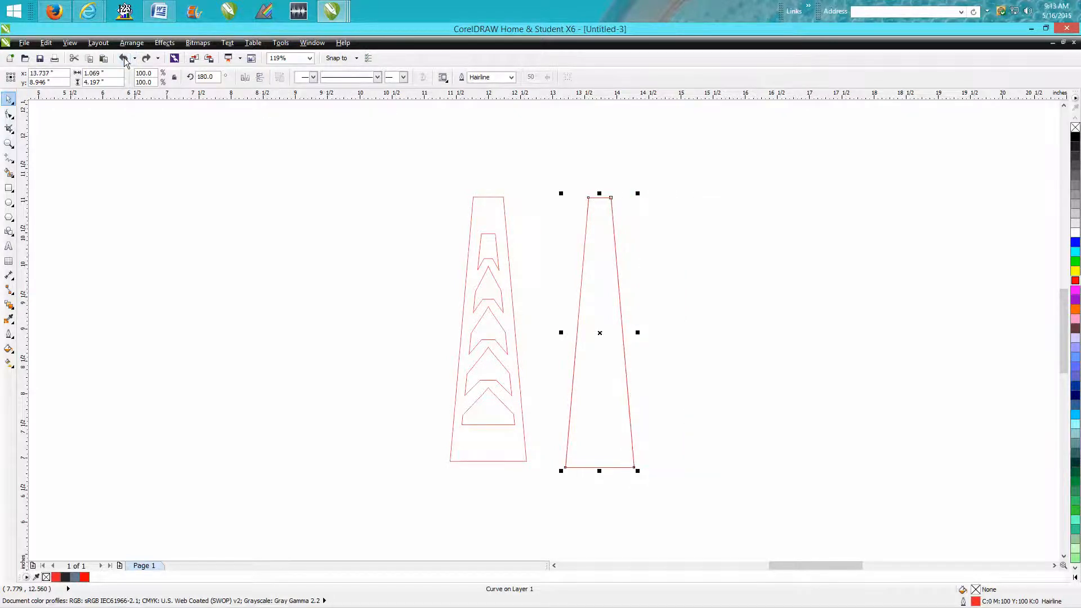
Try mirroring the copy vertically and welding it to the tapered outline, and undo the weld and the flip
left_click(260, 80)
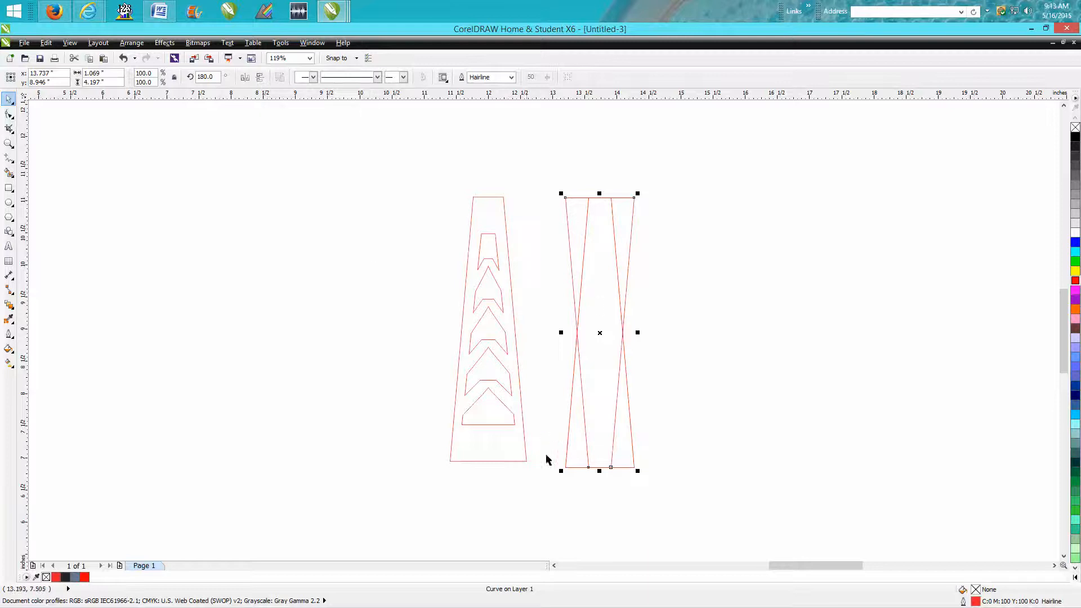
left_click_drag(547, 174, 682, 483)
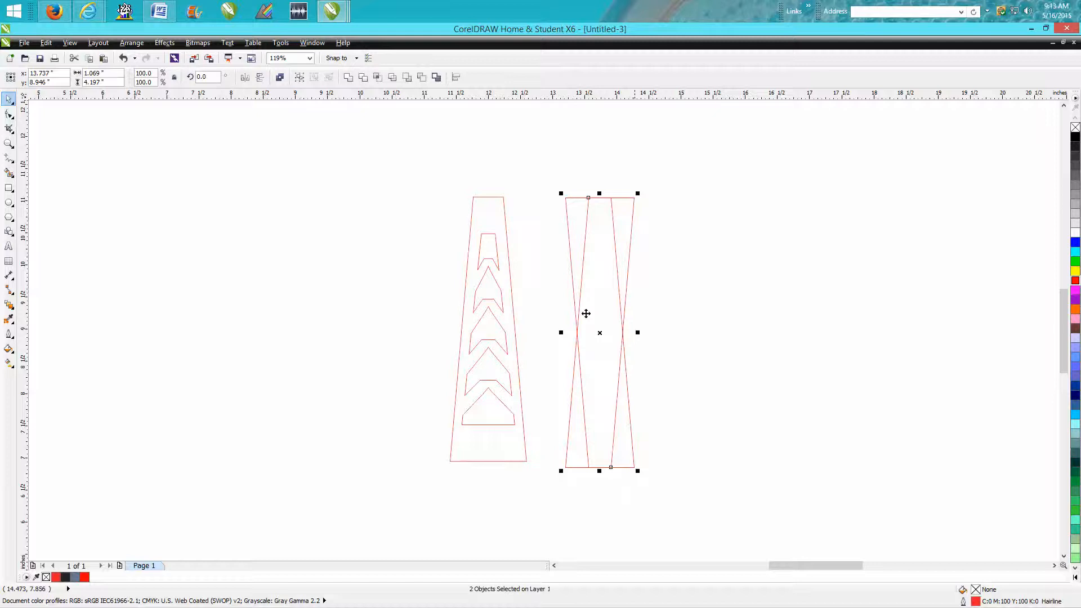
left_click(353, 78)
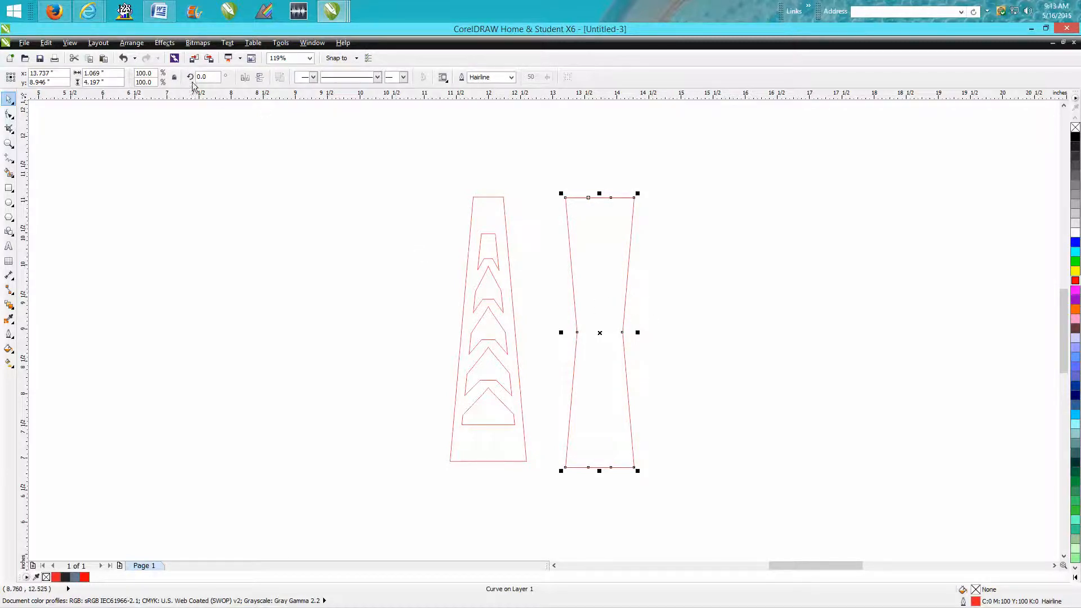
left_click(124, 58)
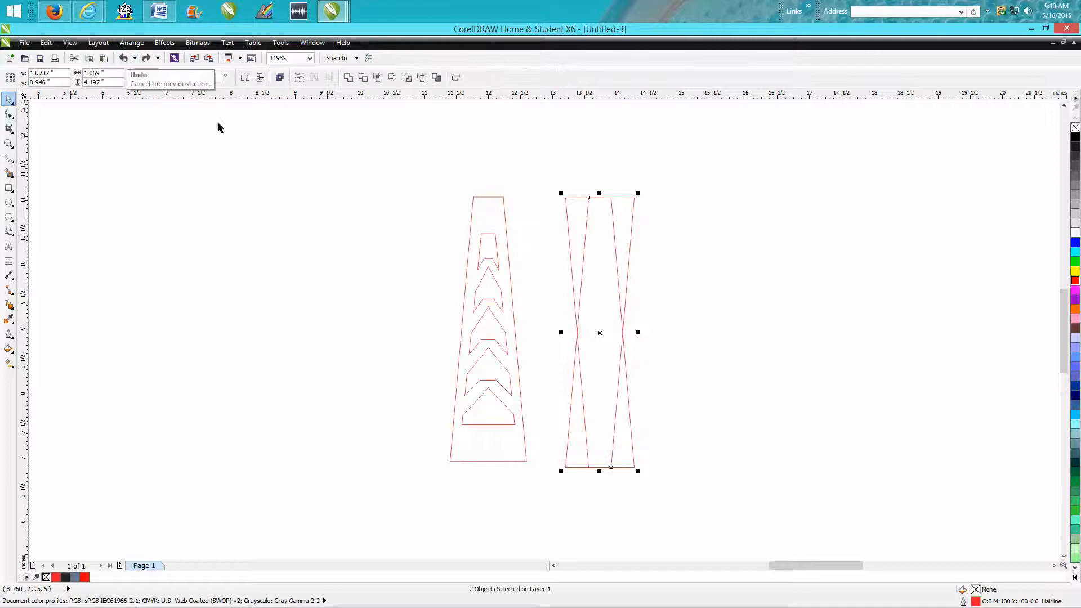
left_click_drag(601, 333, 729, 335)
left_click(124, 59)
left_click(124, 59)
Spread the shapes apart, moving the plain copy right to about X 17.06 in and the detailed tower left to about X 9.74 in
left_click_drag(604, 336, 747, 346)
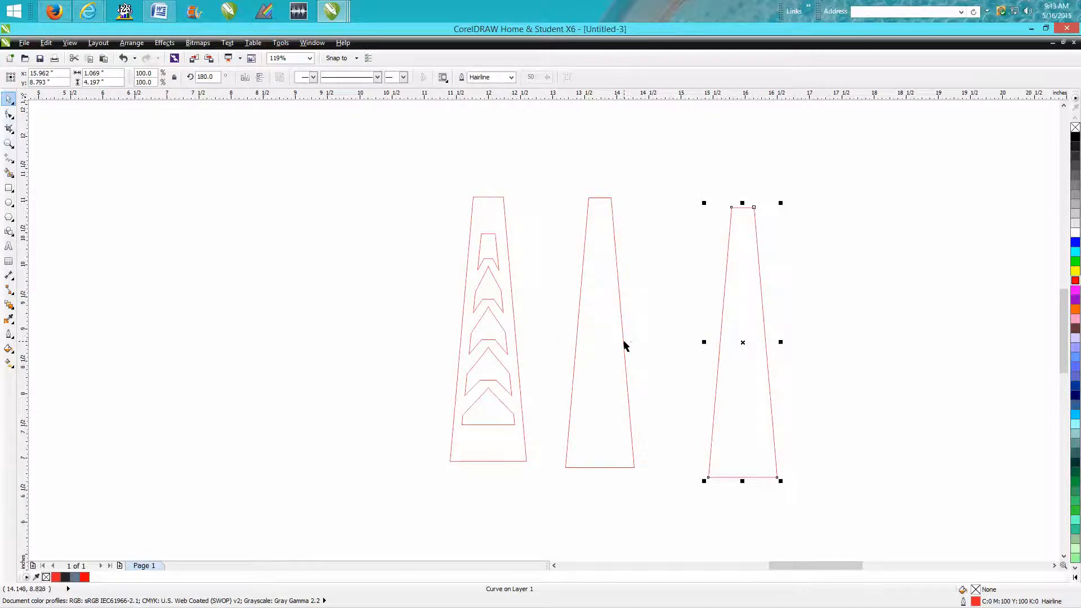
left_click_drag(741, 343, 813, 342)
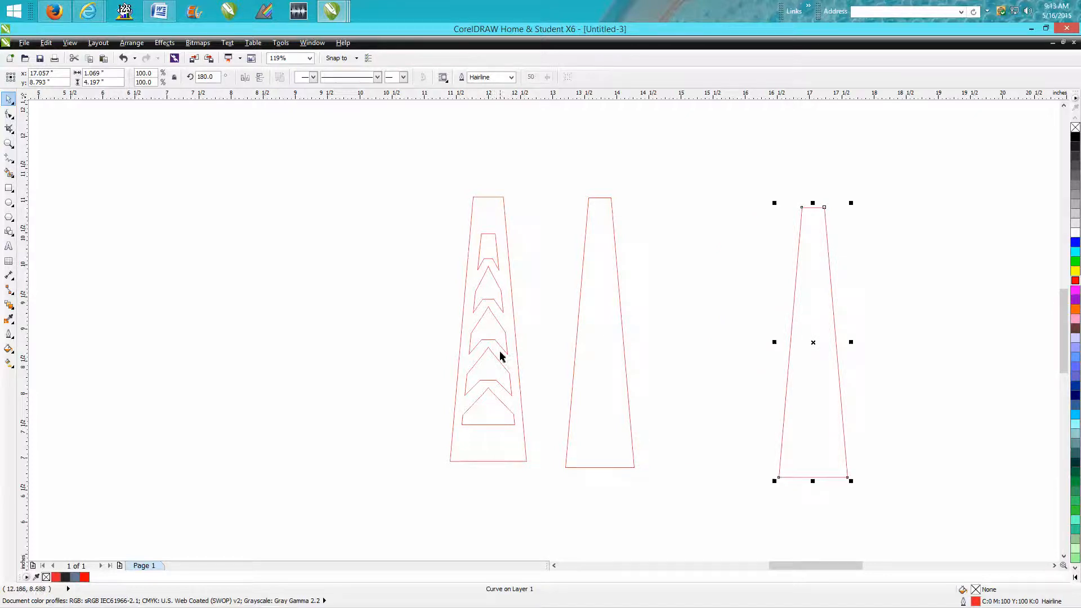
left_click_drag(436, 185, 528, 485)
left_click_drag(485, 328, 342, 329)
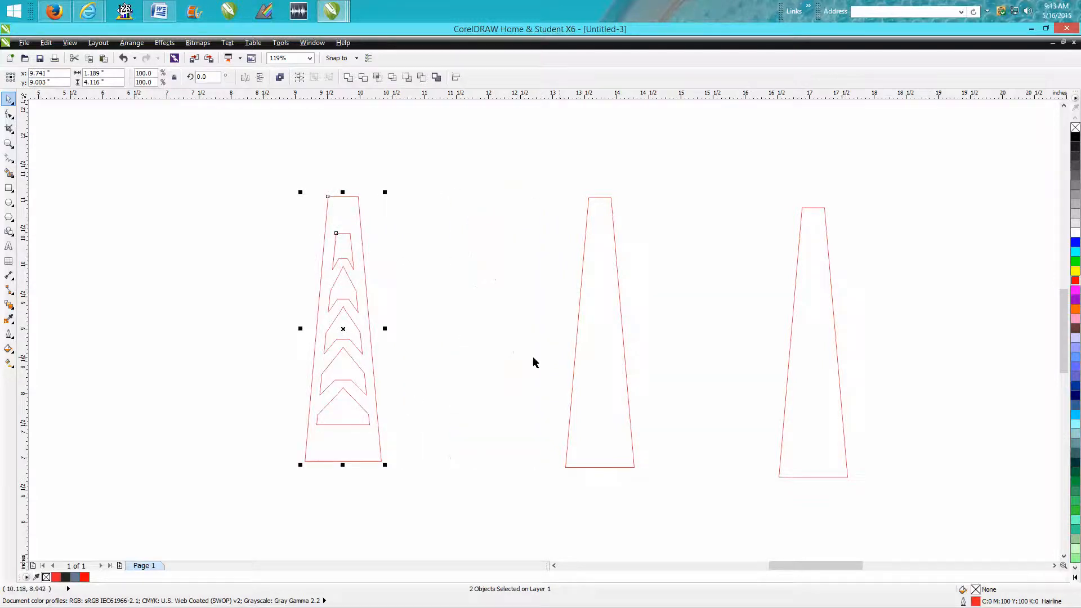
Add the letter "v" as Arial artistic text between the two nearest towers and enlarge it to about 80 pt
left_click(9, 246)
left_click(504, 307)
type("v")
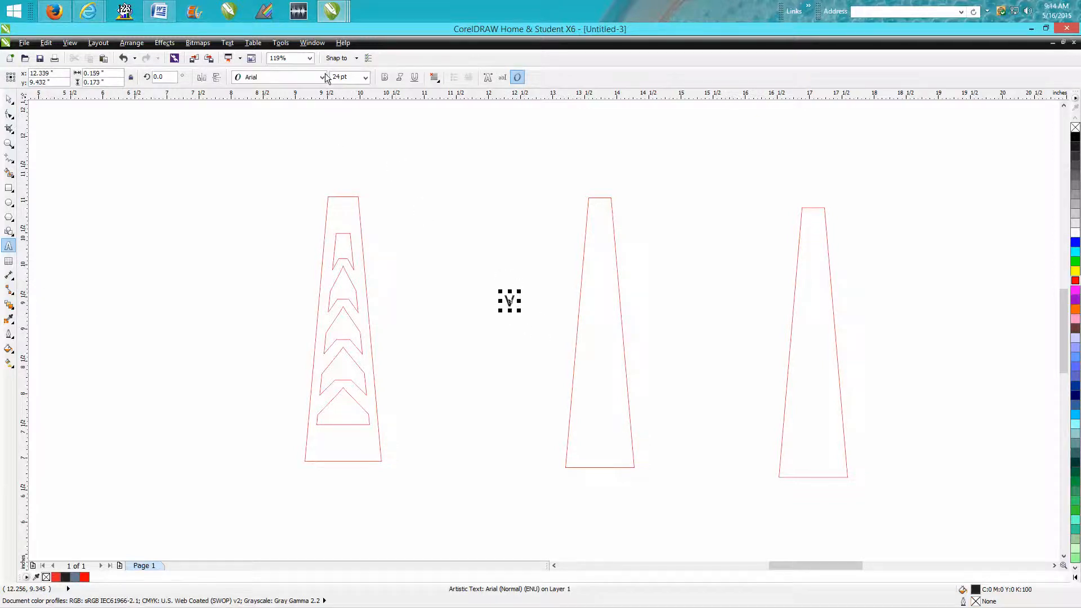
left_click_drag(519, 291, 608, 265)
Give the v no fill and a red outline, and stretch it to about 1.14 in wide
left_click(8, 99)
left_click(1075, 128)
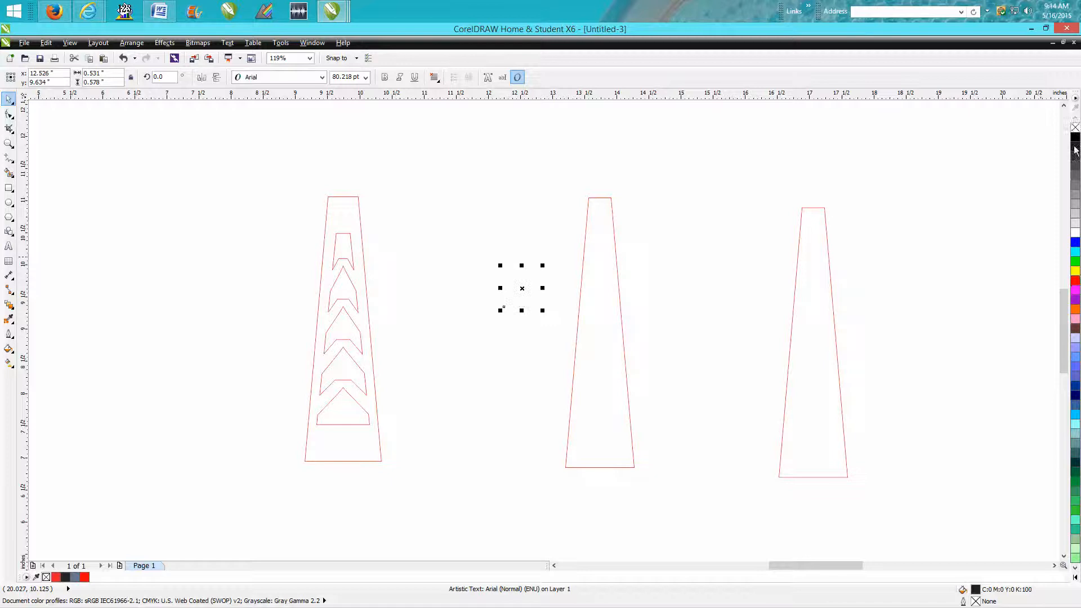
right_click(1076, 281)
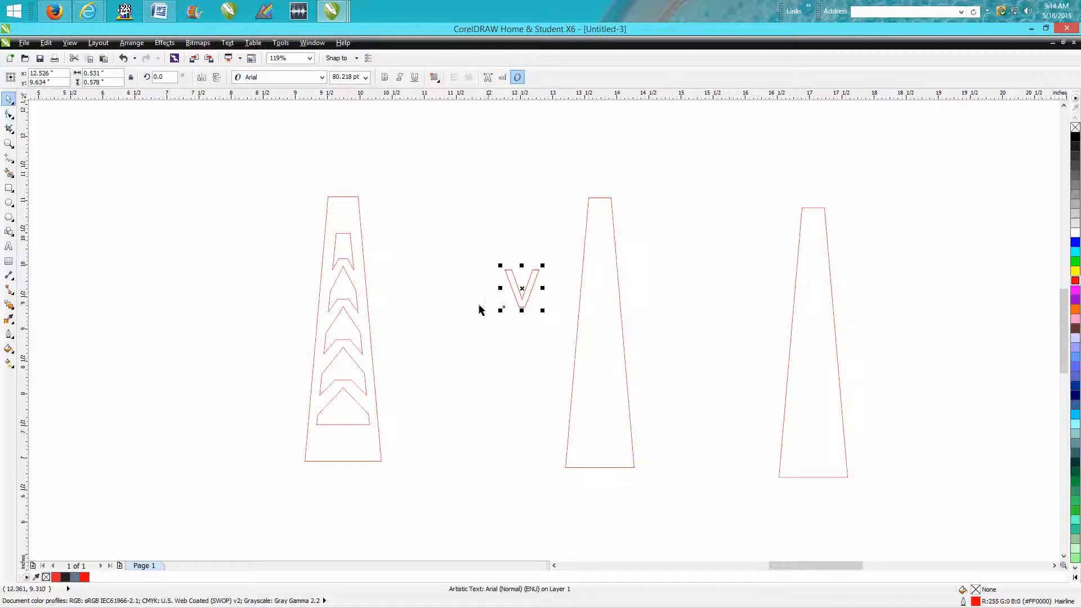
left_click_drag(541, 288, 581, 288)
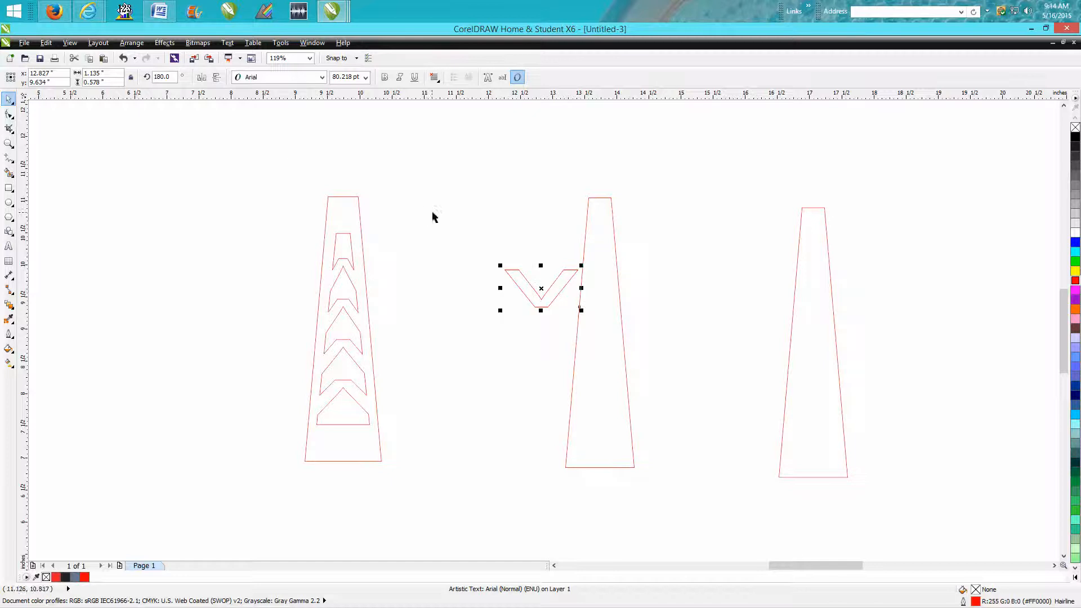
Mirror the v vertically and place it over the base of the middle plain tower outline
left_click(217, 77)
left_click_drag(540, 289, 604, 430)
scroll(664, 389, "down", 2)
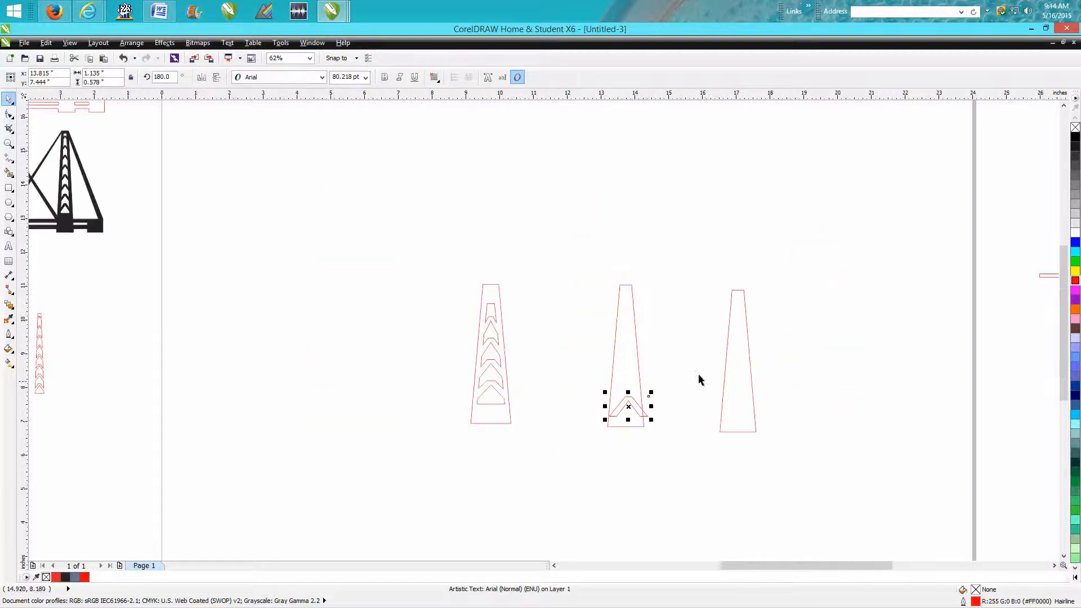
Move the rightmost plain tower outline farther right to about X 21.91 in
left_click_drag(714, 293, 782, 472)
left_click(753, 383)
left_click_drag(739, 361, 907, 362)
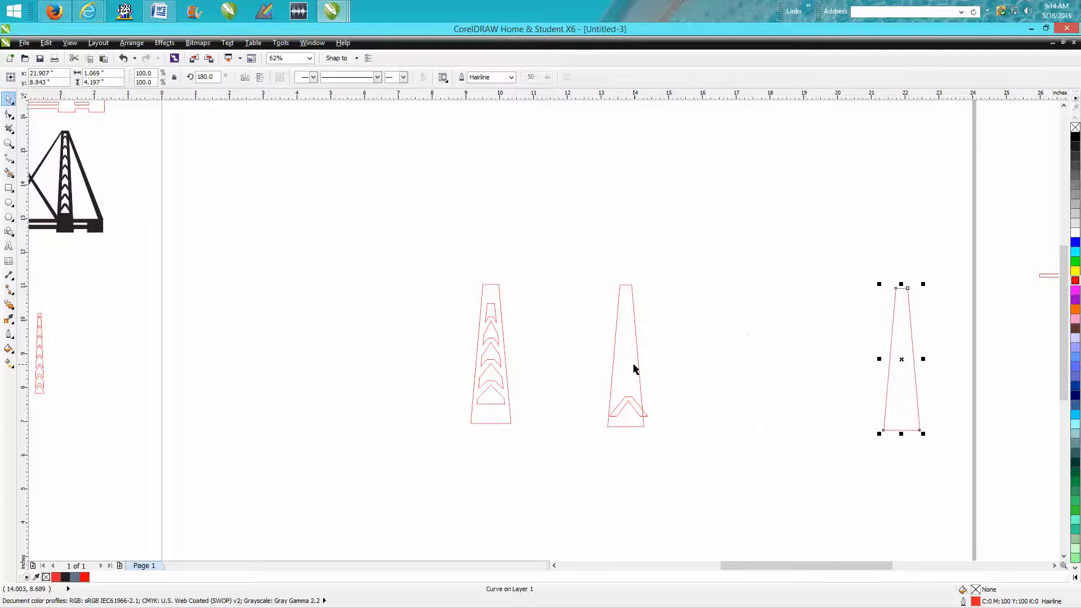
Center the middle tower outline and the v on the page, and stretch the v evenly to about 1.69 in wide
left_click(638, 362)
key("p")
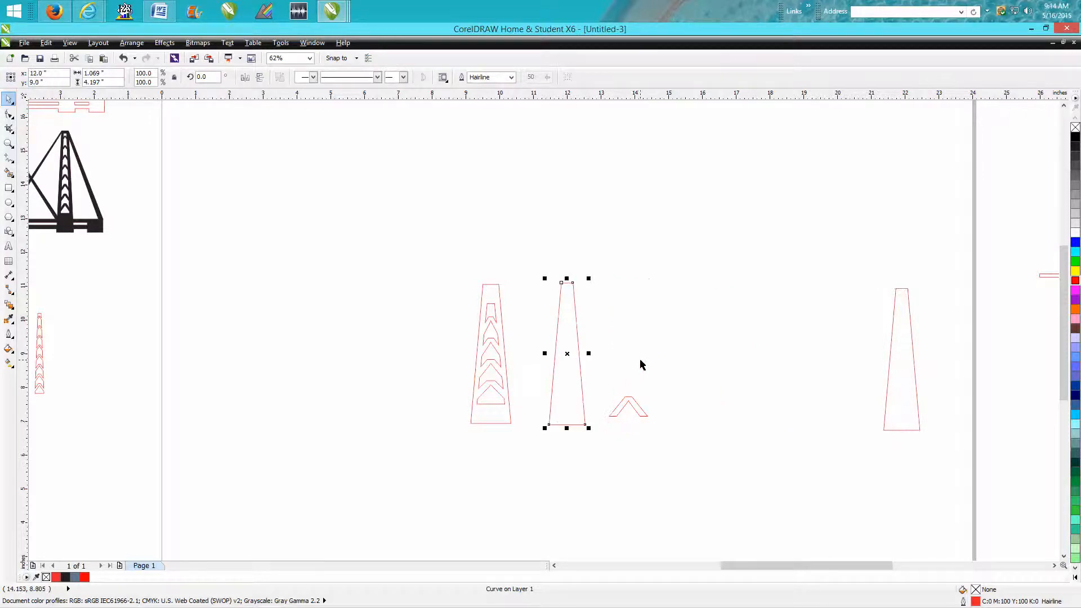
left_click(627, 405)
key("p")
left_click_drag(590, 353, 608, 357)
Nudge the v straight down over the tower's base to Y 7.56 in
key("Down")
key("Down")
key("Down")
key("Down")
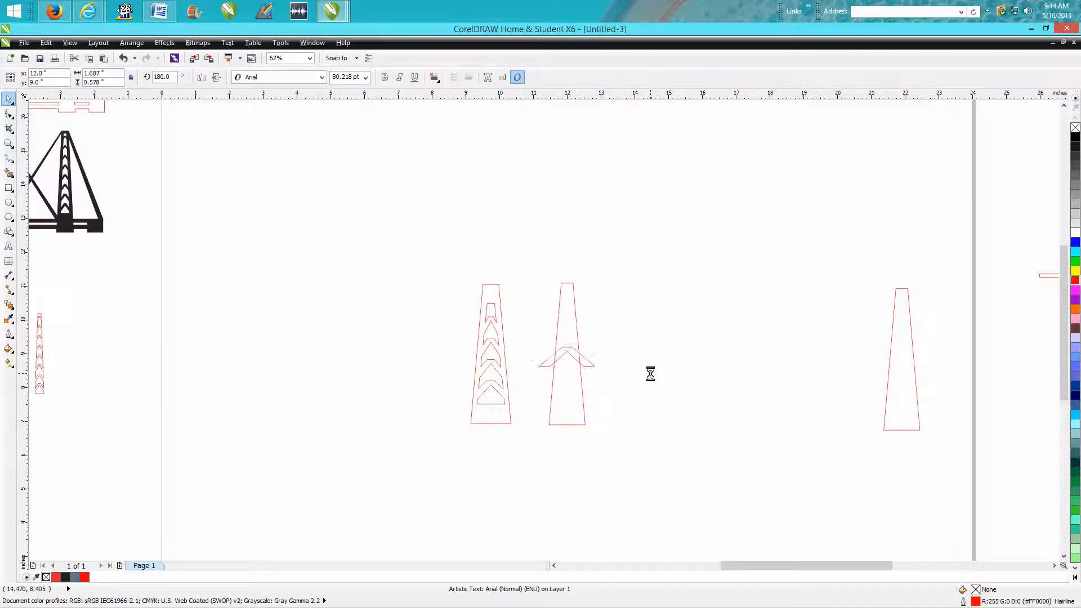
key("Down")
key("Down")
key("Down")
key("Down")
key("Down")
key("Down")
key("Down")
key("Down")
key("Down")
key("Down")
key("Down")
key("Down")
key("Down")
key("Down")
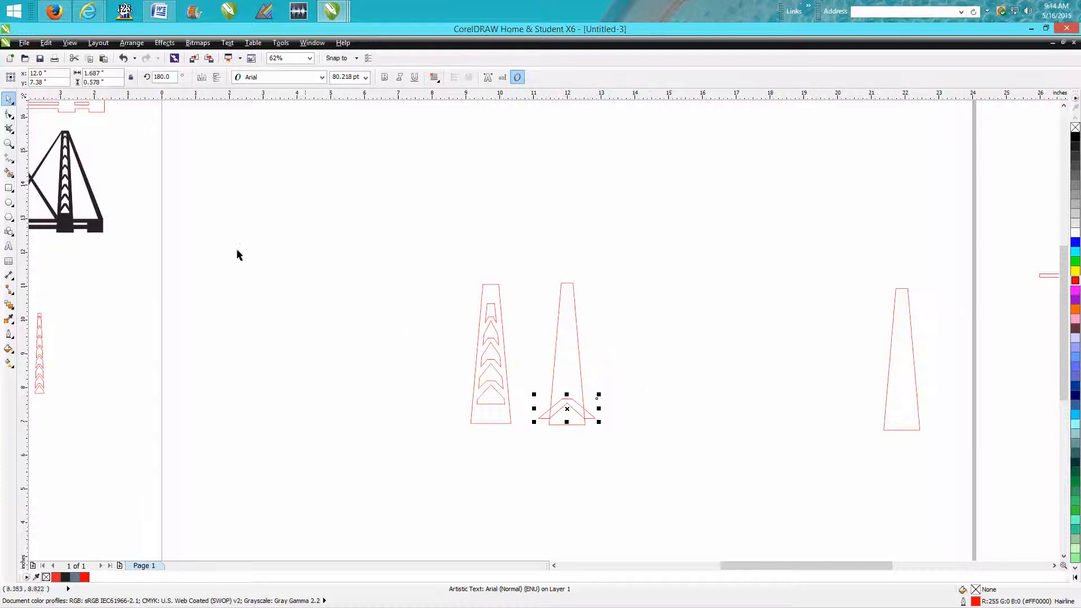
left_click(9, 143)
left_click_drag(537, 410, 644, 449)
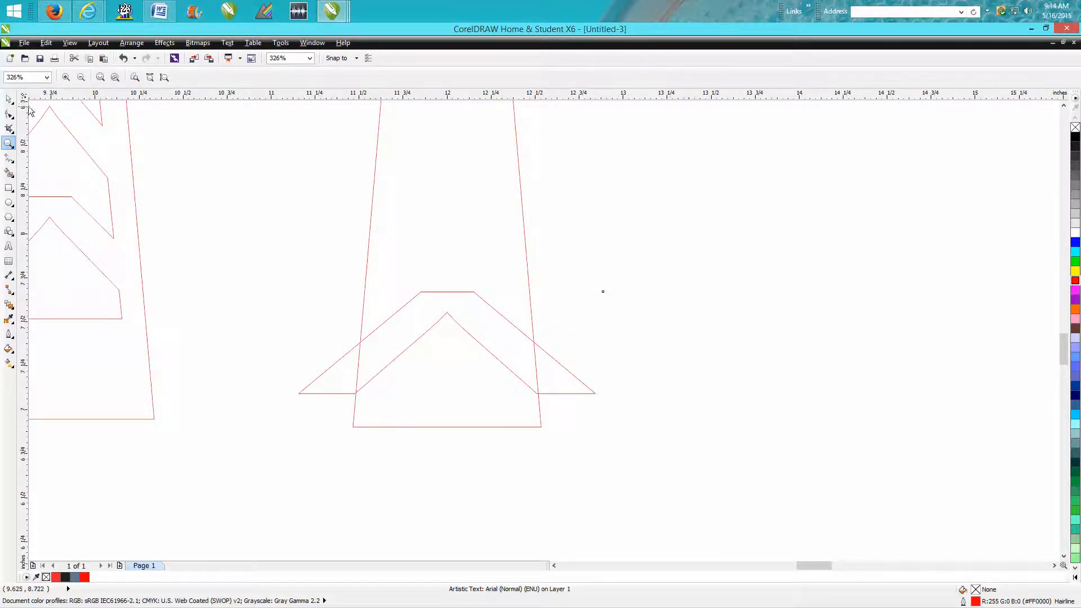
left_click(9, 96)
key("Up")
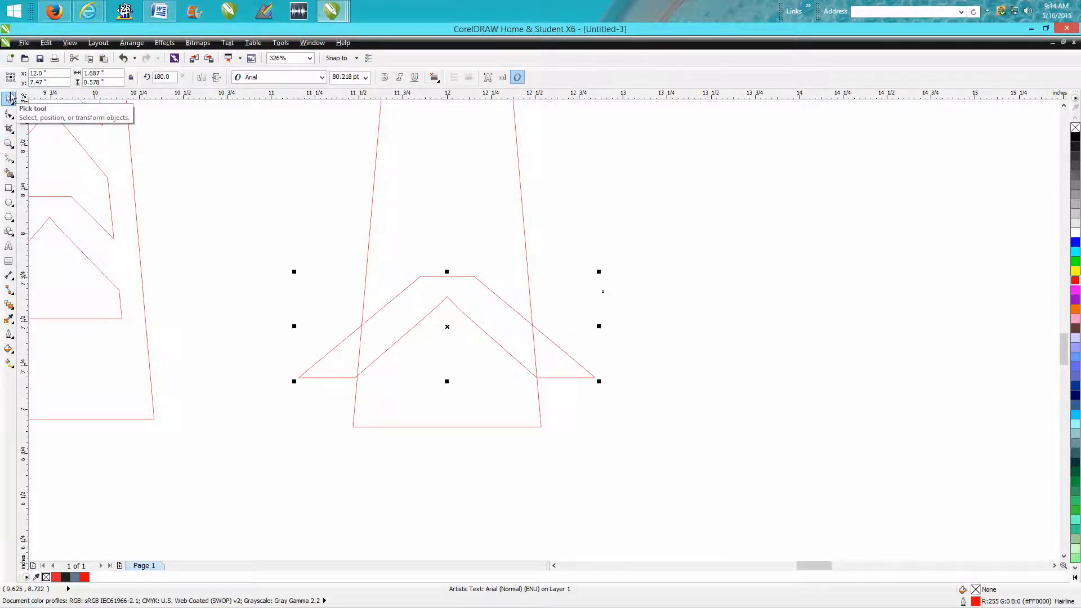
key("Up")
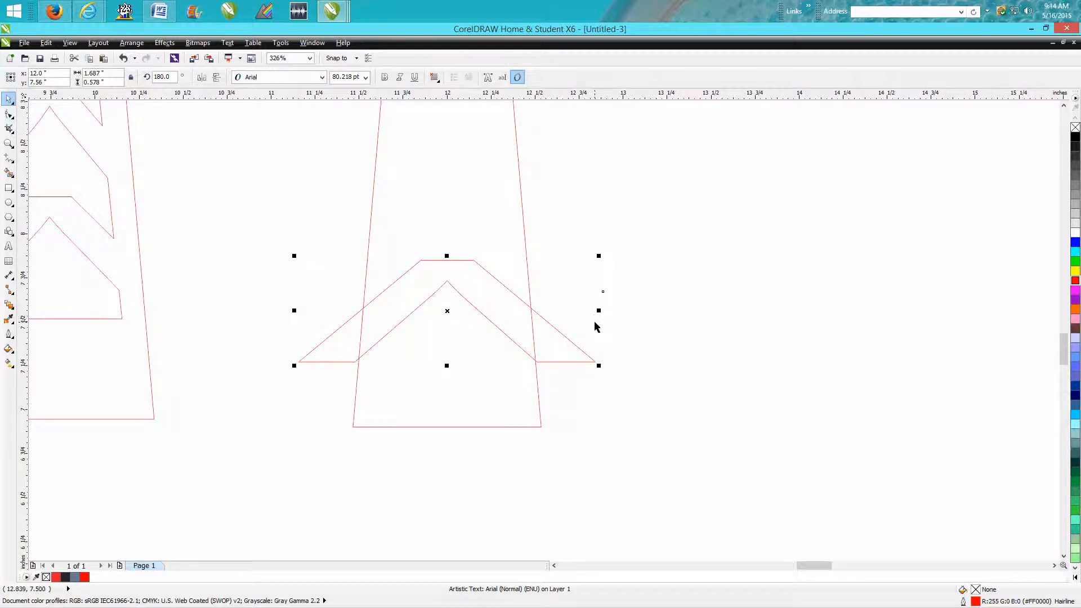
Widen the v to about 1.72 in, recenter it on the page and nudge it down to Y 7.65 in
left_click_drag(600, 311, 604, 311)
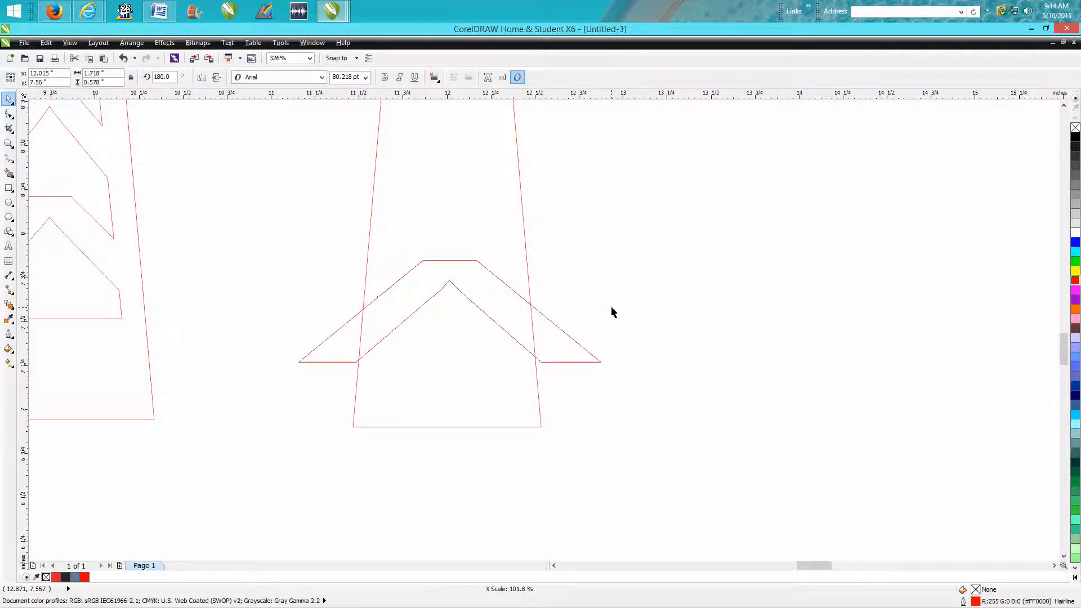
key("p")
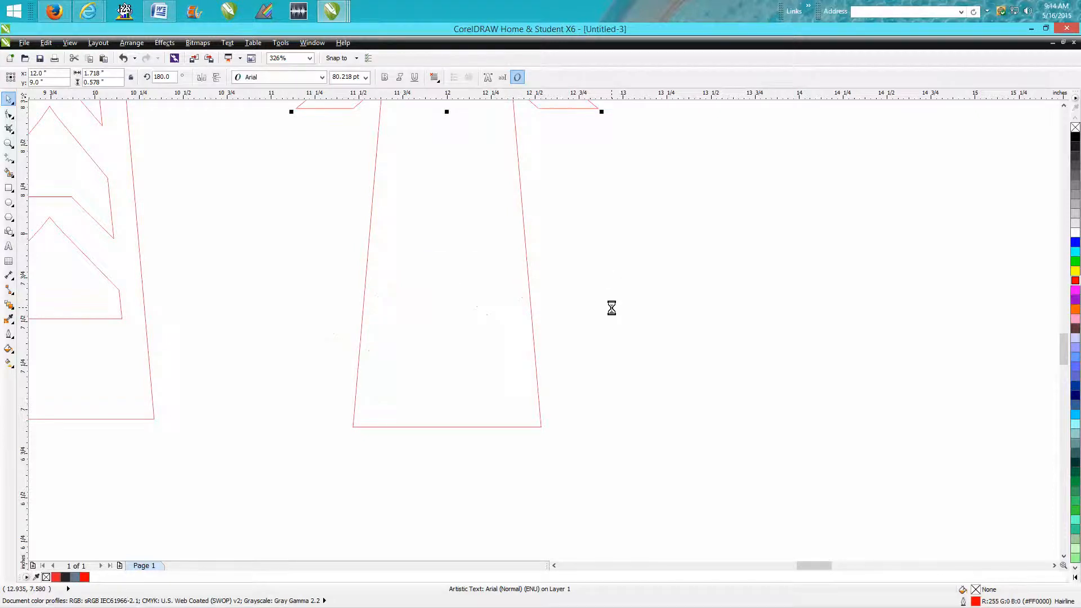
key("Down")
key("Down")
key("Down")
key("Down")
key("Down")
key("Down")
key("Down")
key("Down")
key("Down")
key("Down")
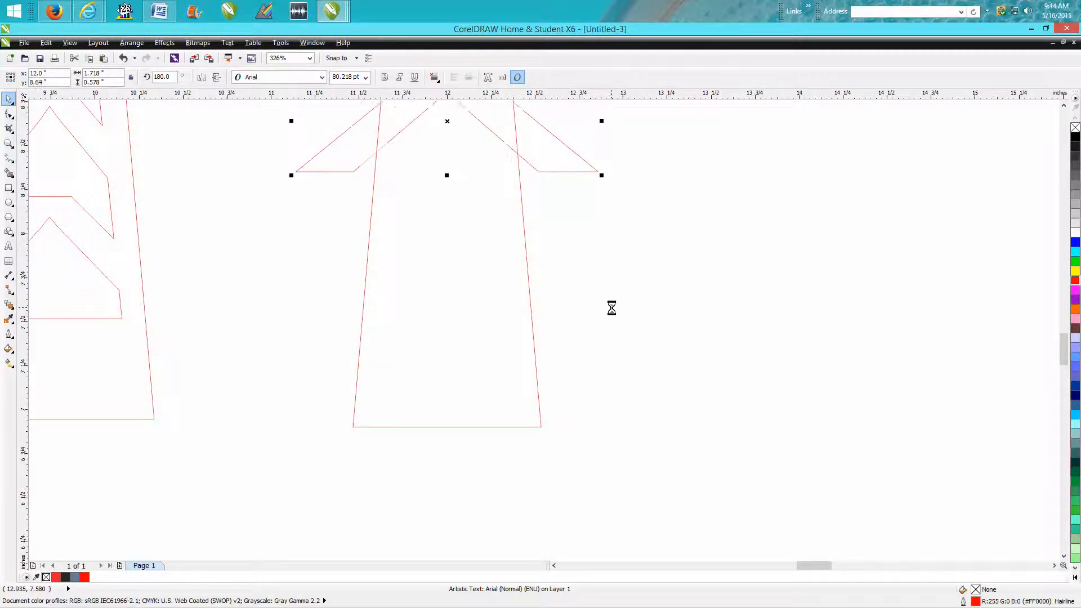
key("Down")
key("Down")
key("Down")
key("Down")
key("Down")
key("Down")
key("Down")
key("Down")
key("Down")
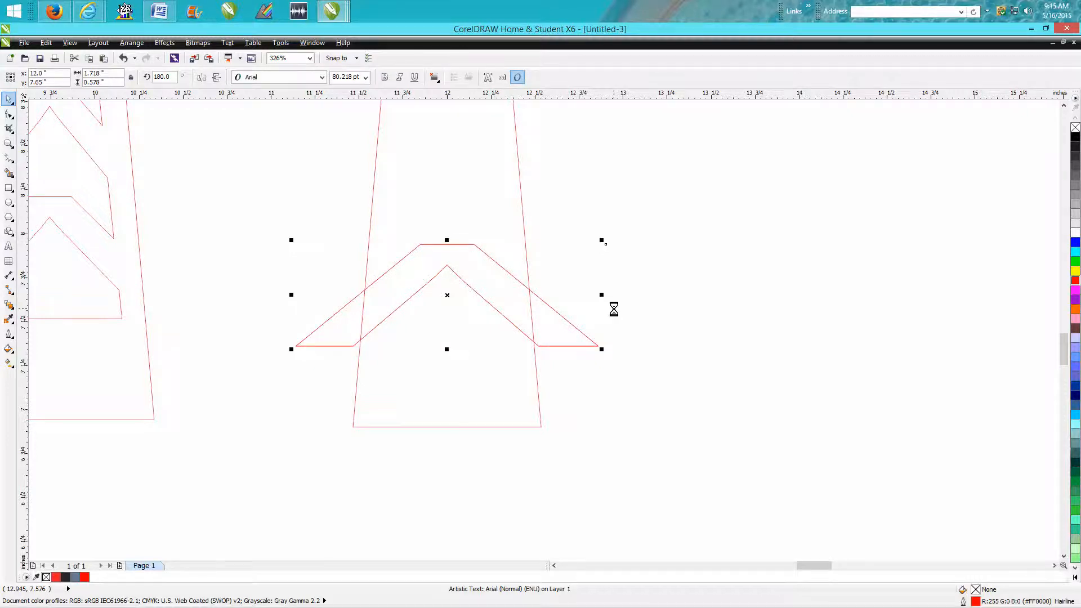
Make a narrower copy of the v, about 1.54 in wide, and place it centered above the first at Y 8.37 in
left_click_drag(600, 294, 562, 293)
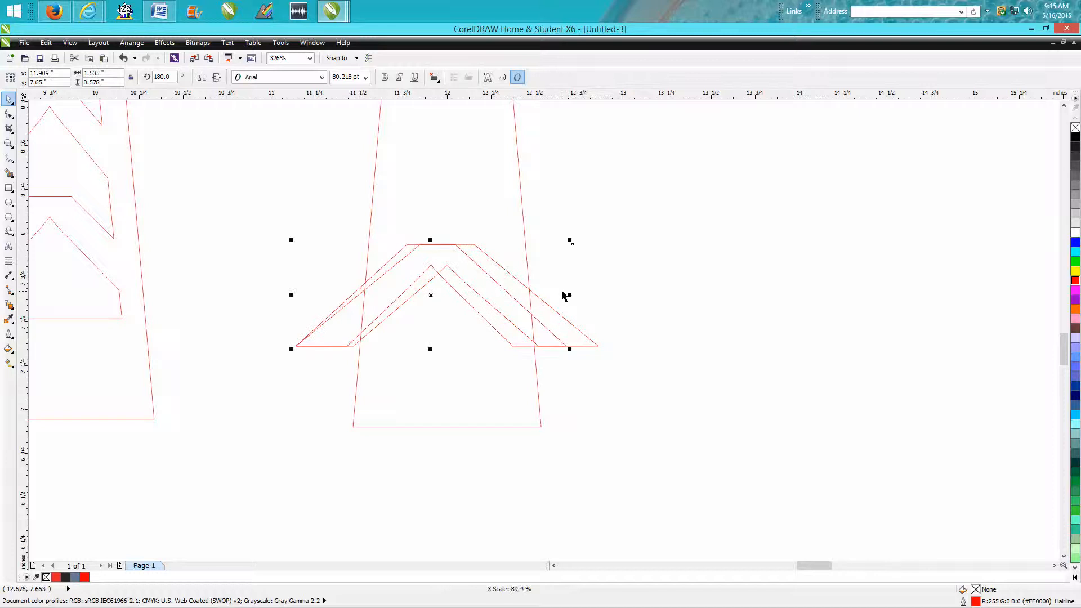
key("Down")
key("Down")
key("Down")
key("Down")
key("Down")
key("Down")
key("Down")
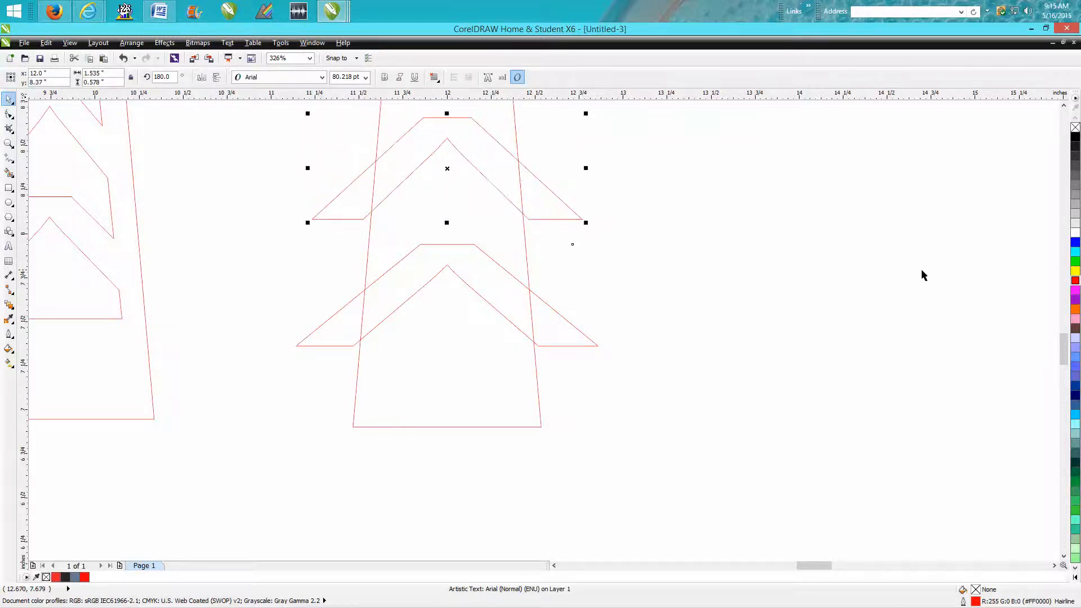
Repeat the narrowing v copies up the tower until there are five, the topmost about 0.99 in wide at Y 10.53 in
scroll(928, 278, "down", 2)
key("ctrl+d")
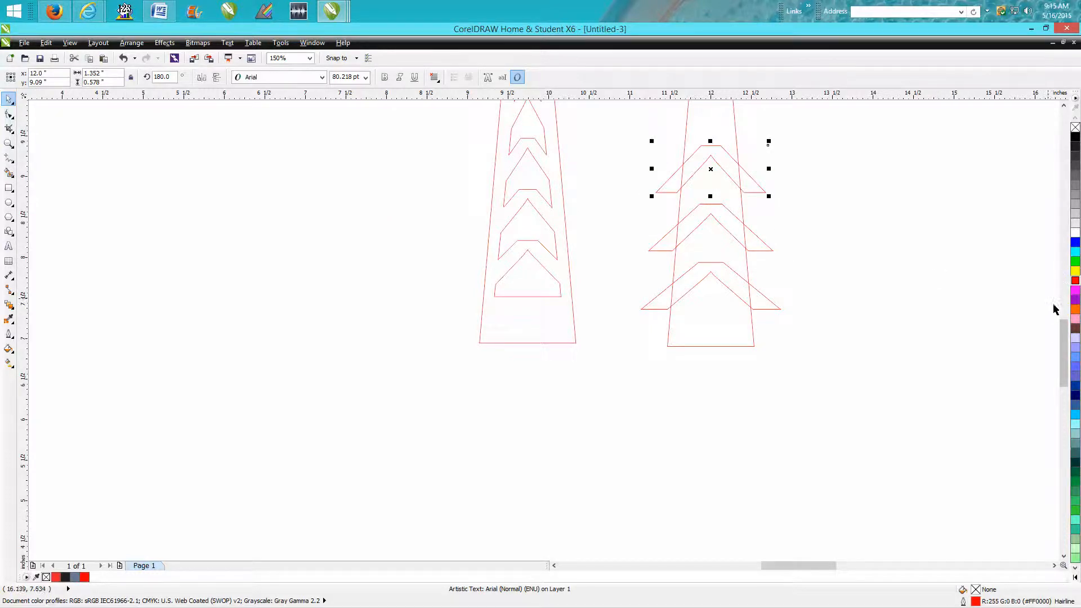
scroll(1055, 331, "up", 3)
scroll(1055, 334, "up", 1)
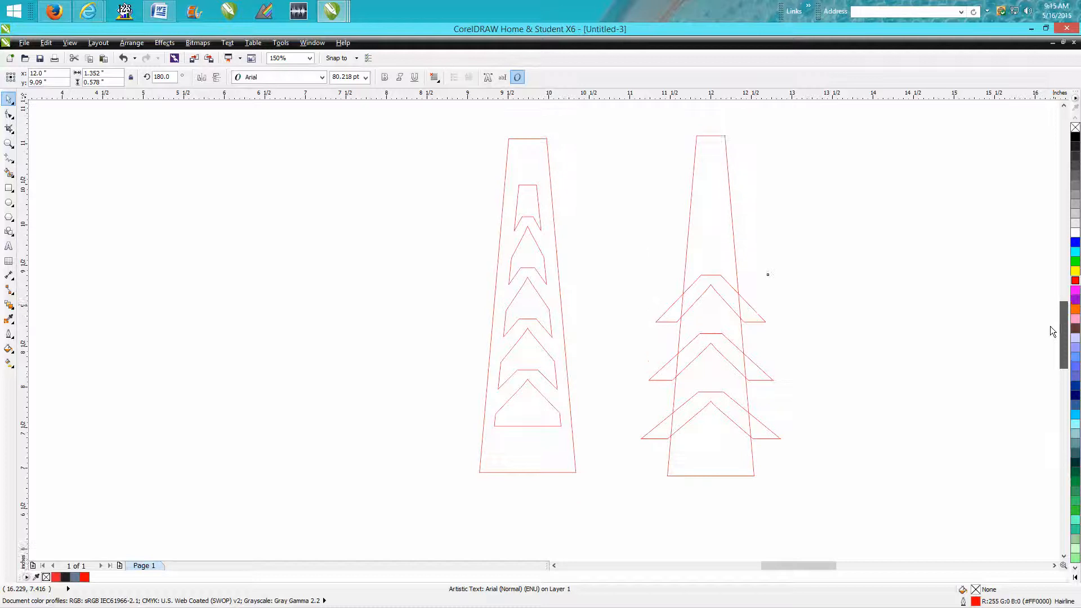
key("ctrl+r")
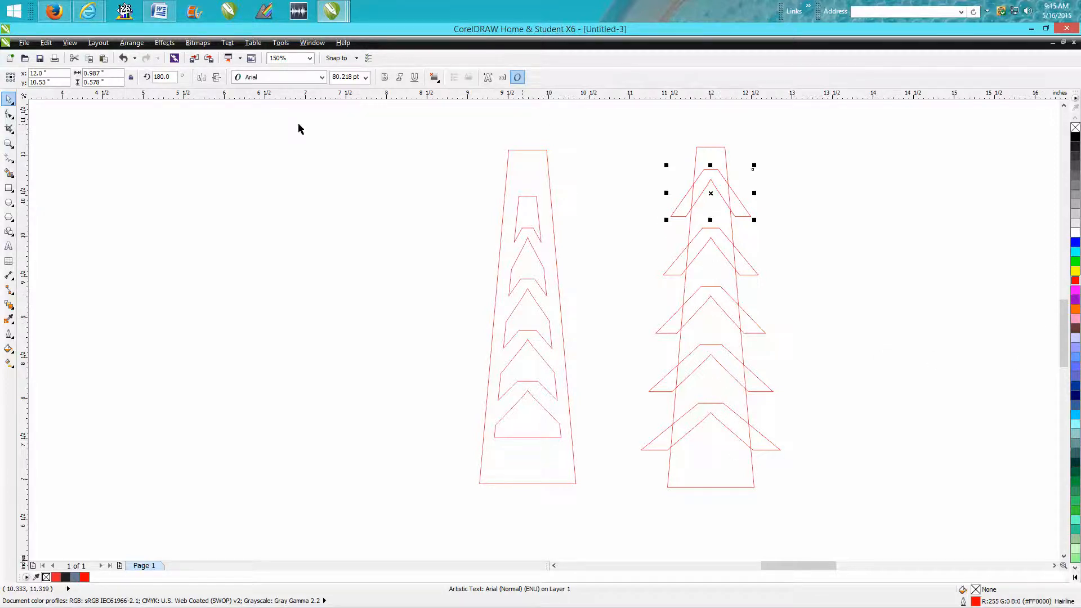
left_click_drag(24, 179, 642, 276)
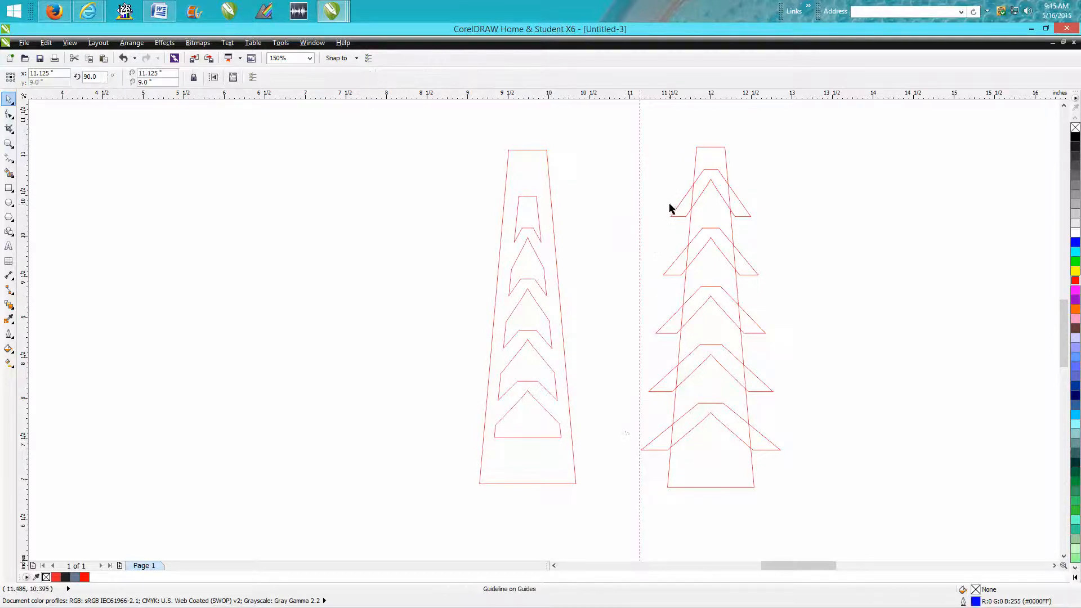
left_click(640, 371)
key("Delete")
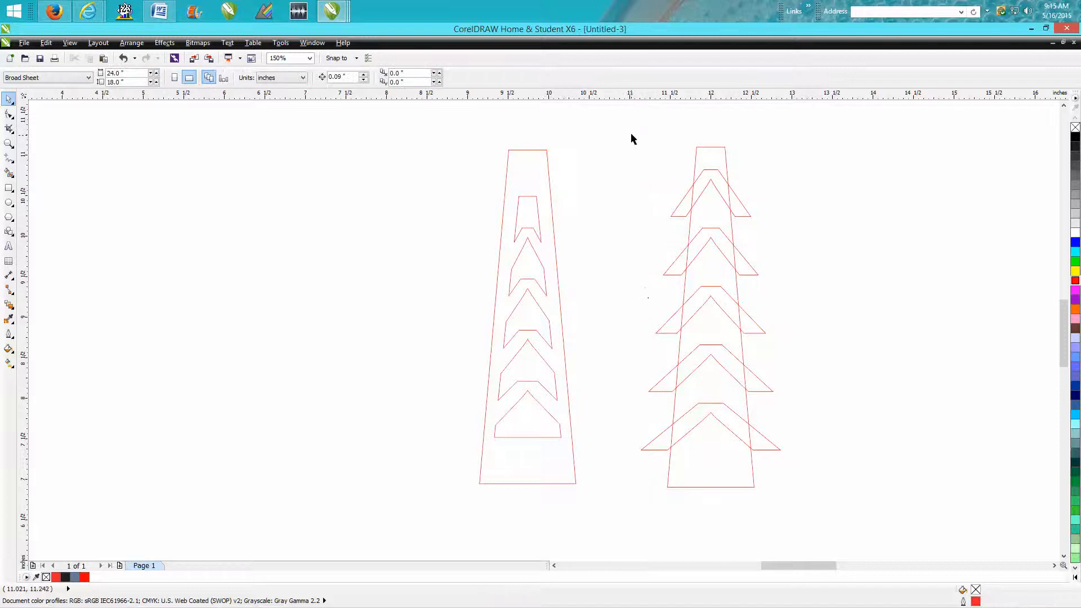
Subtract the five v shapes from the middle tower outline with Back minus front, undoing a trial weld first
left_click_drag(632, 135, 821, 525)
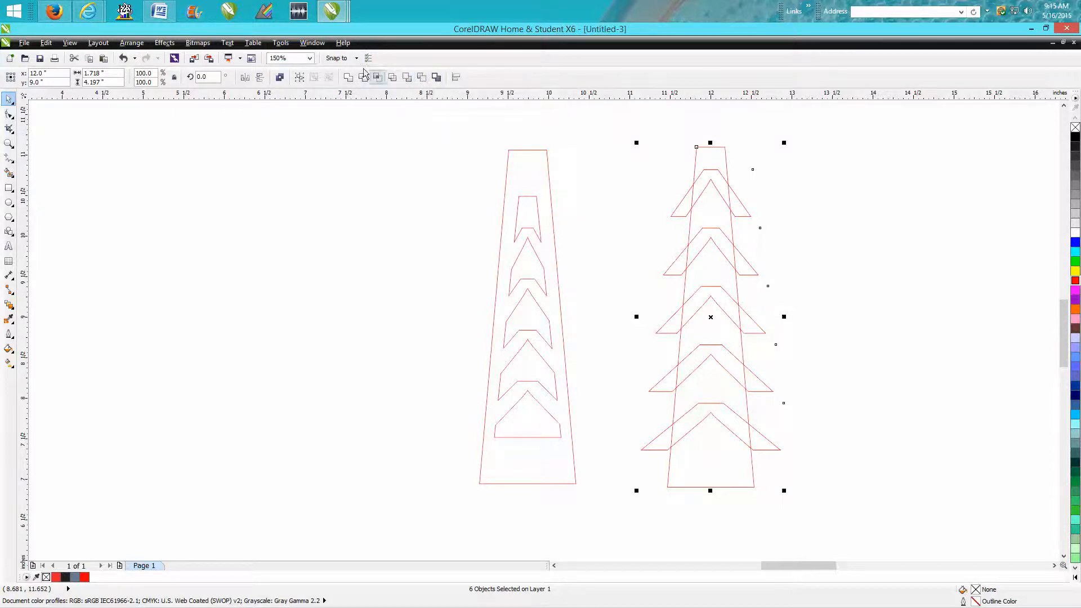
left_click(349, 79)
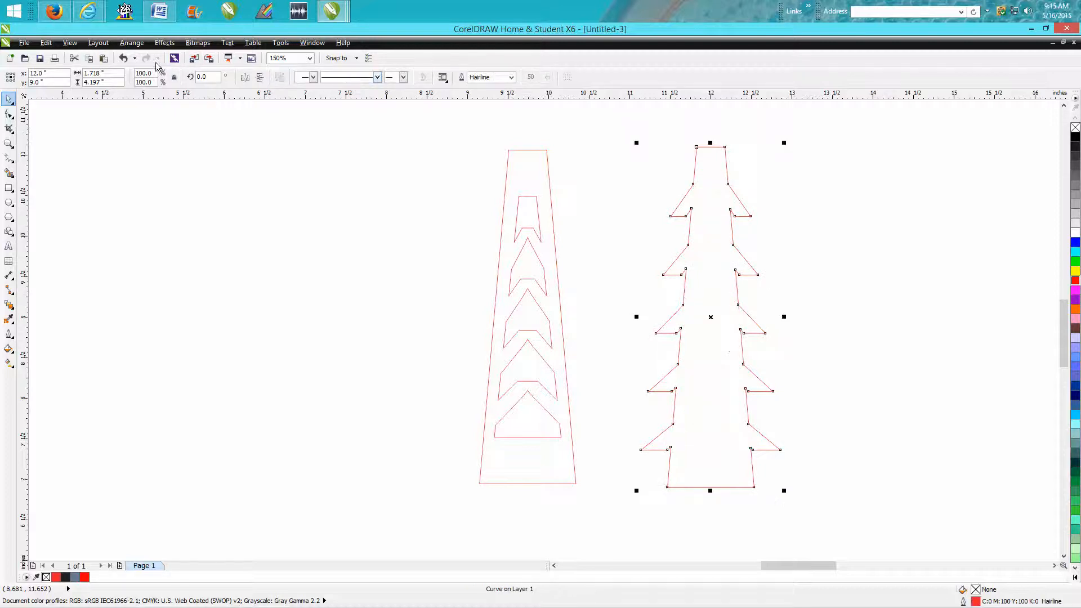
left_click(123, 58)
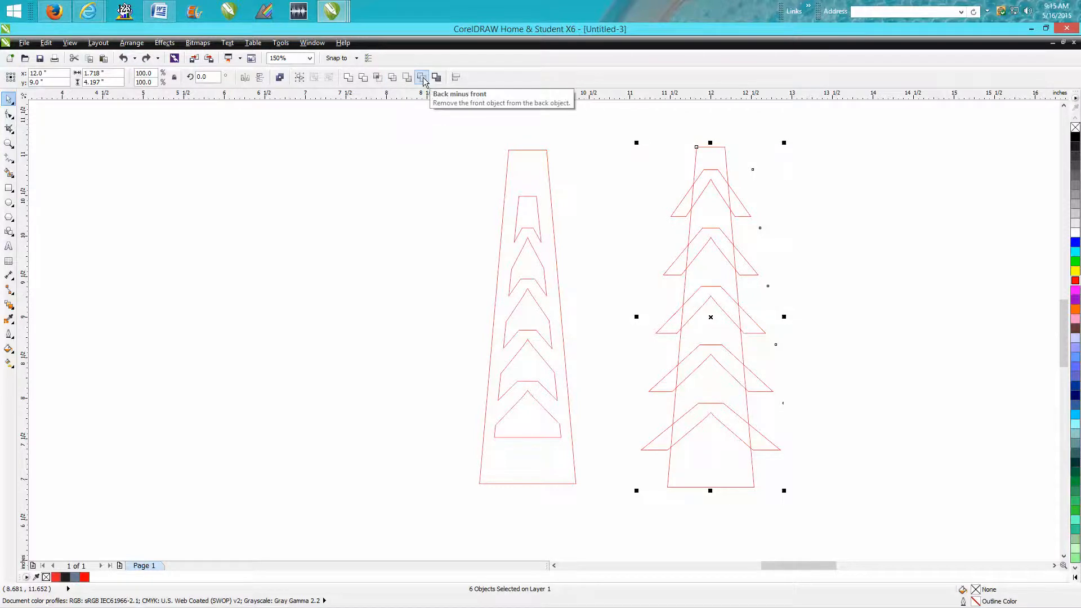
left_click(423, 80)
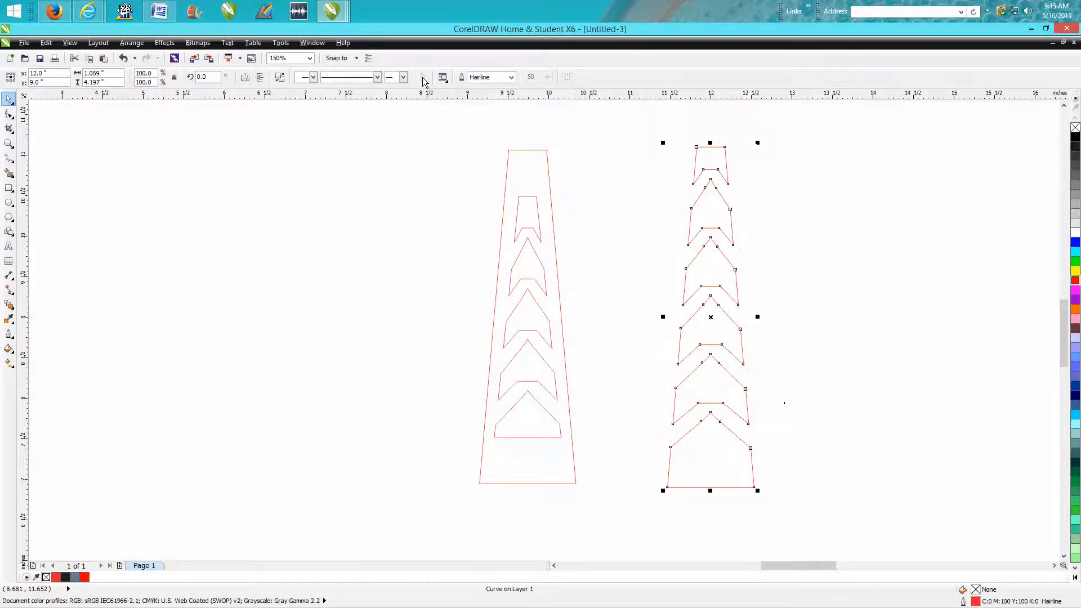
Move the detailed reference tower left to about X 5.3 in, and select the newly cut tower pieces
scroll(809, 240, "down", 3)
left_click_drag(717, 193, 765, 323)
left_click_drag(743, 265, 653, 273)
left_click_drag(759, 198, 819, 320)
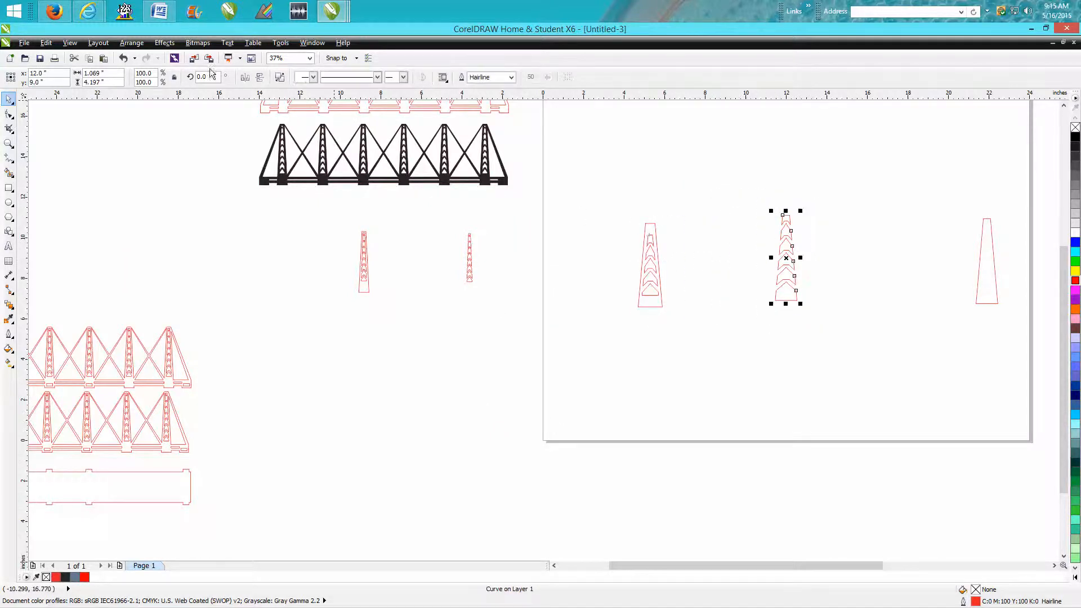
left_click(141, 44)
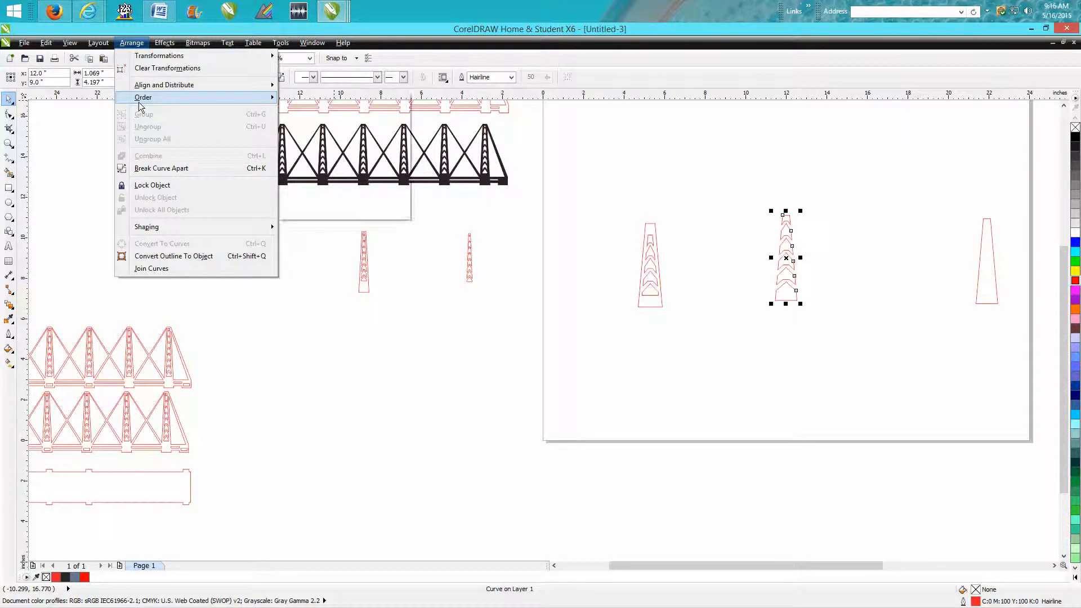
left_click(96, 119)
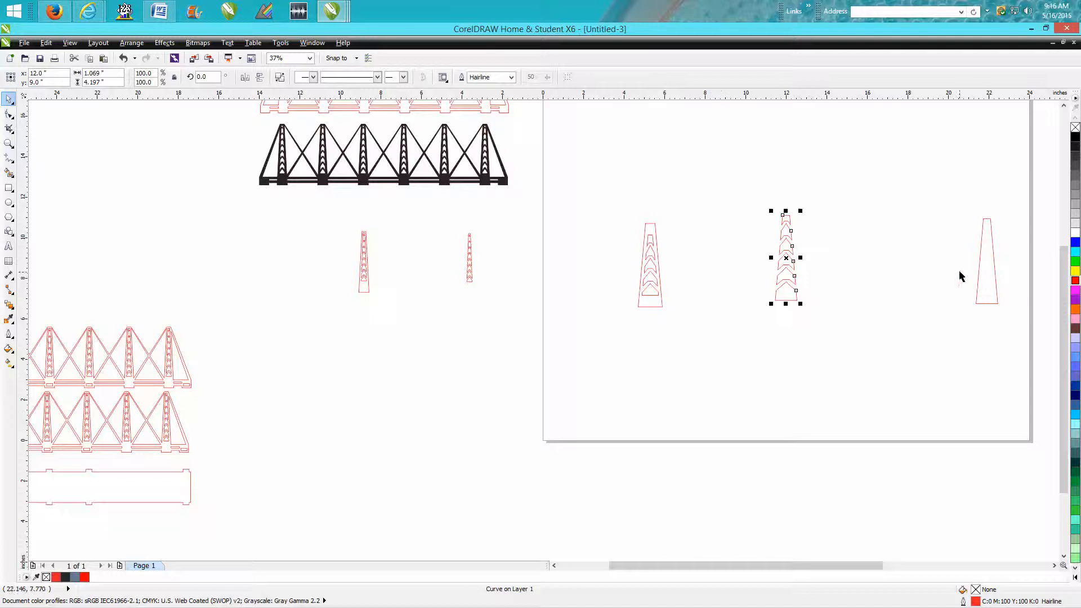
Center the plain tower outline over the cut pieces and enlarge it about its center to about 1.47 in wide by 4.93 in high
left_click(979, 272)
key("p")
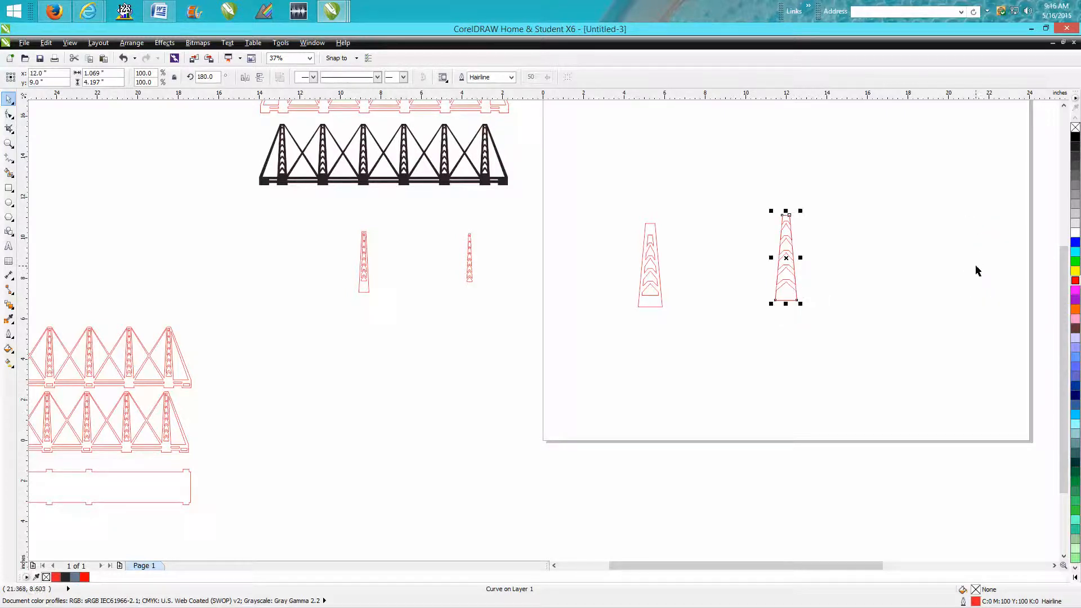
left_click(9, 144)
left_click_drag(736, 197, 871, 359)
left_click(9, 99)
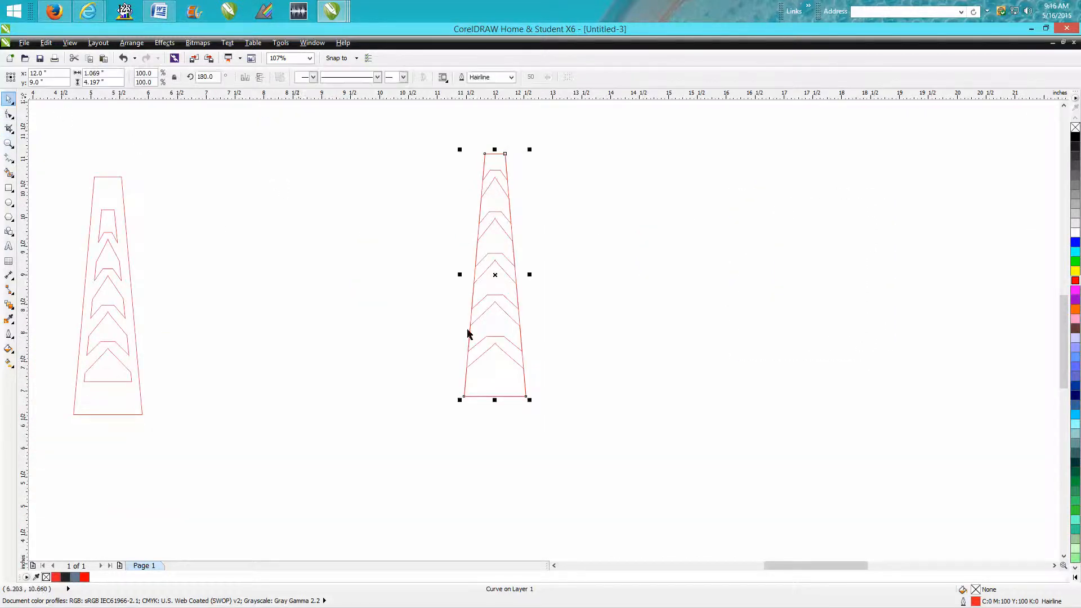
left_click_drag(529, 401, 596, 444)
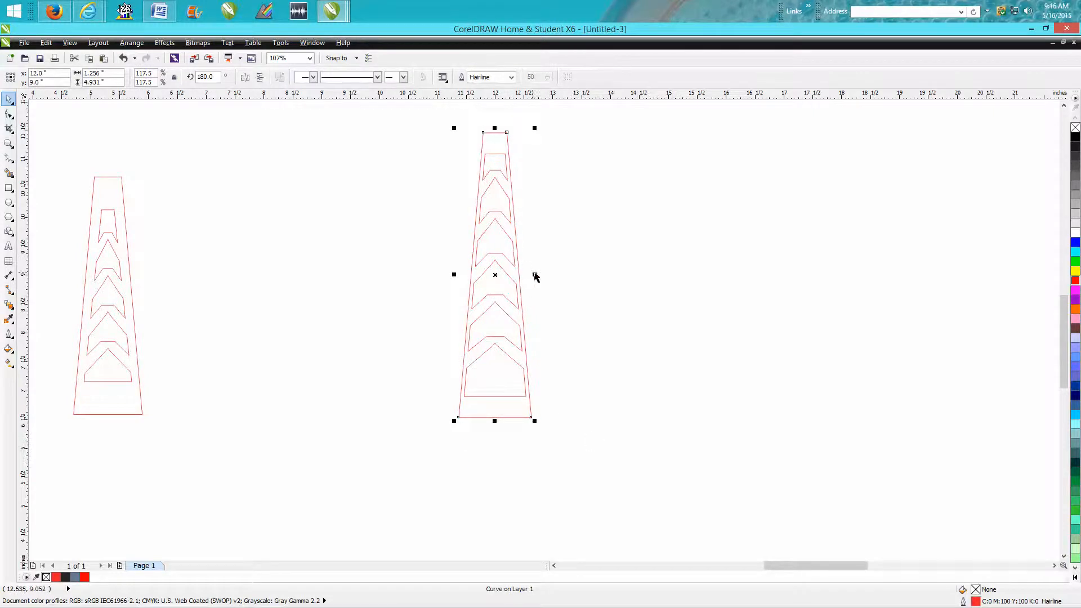
left_click_drag(535, 276, 549, 273)
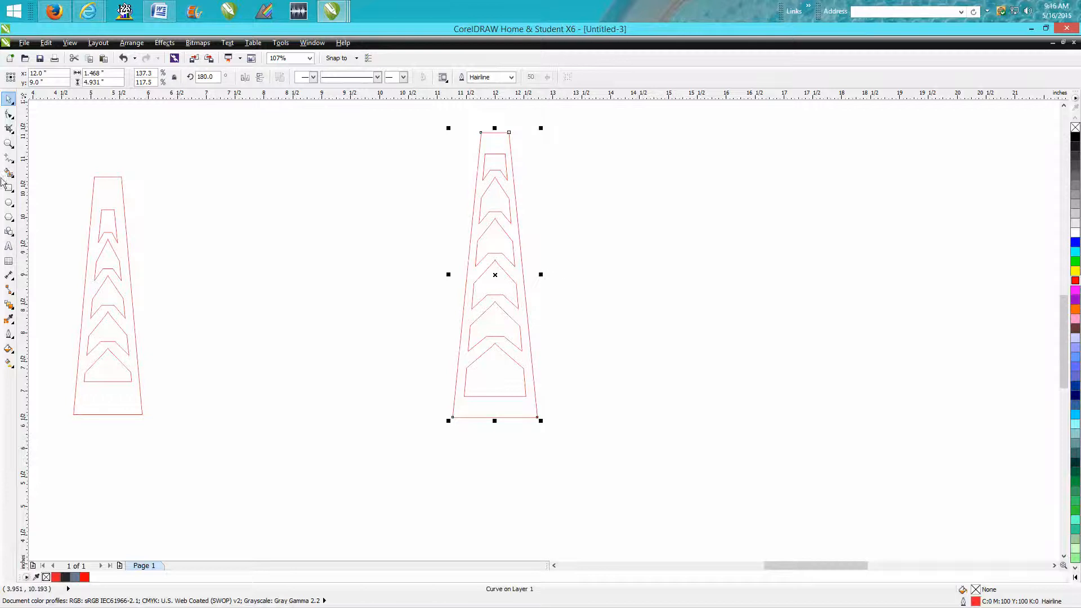
Group the enlarged tower outline with the chevron cutouts inside it
left_click(8, 143)
left_click_drag(455, 114, 613, 444)
left_click(10, 100)
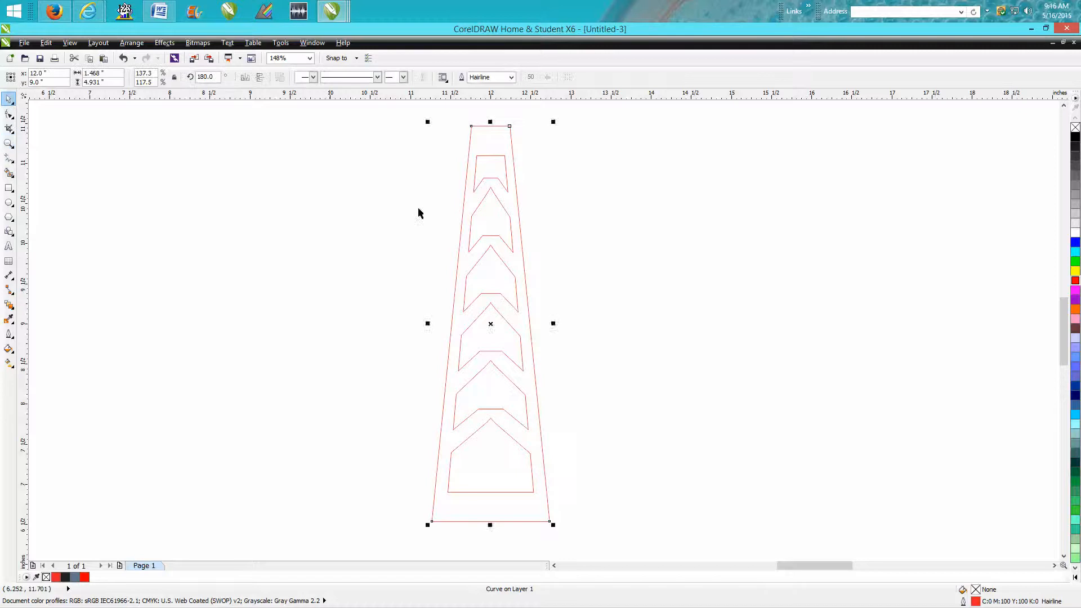
scroll(421, 214, "down", 2)
left_click_drag(402, 150, 536, 394)
left_click(133, 43)
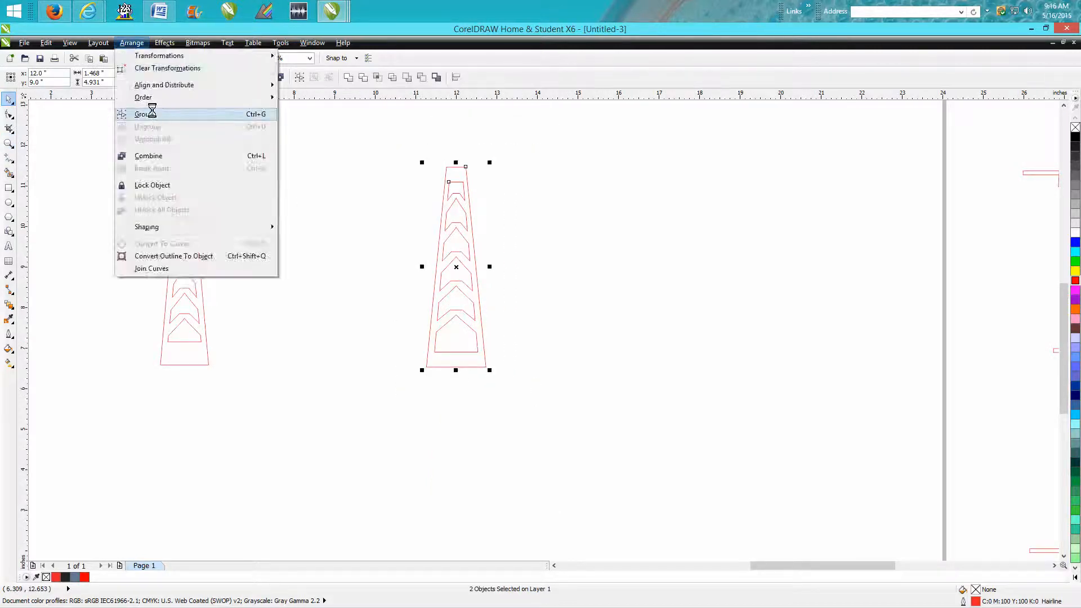
left_click(152, 113)
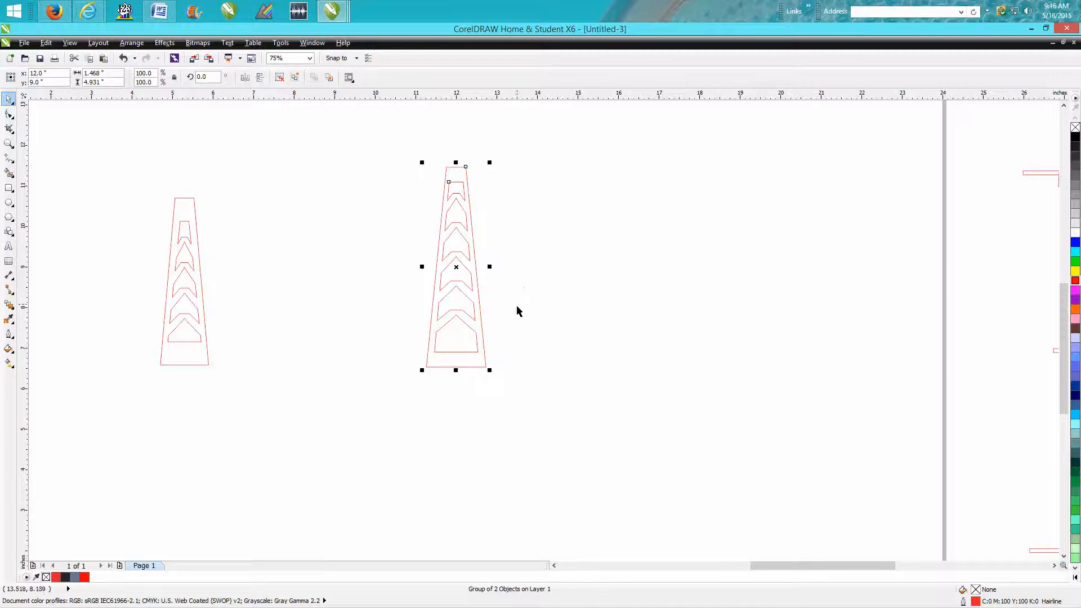
scroll(514, 327, "down", 2)
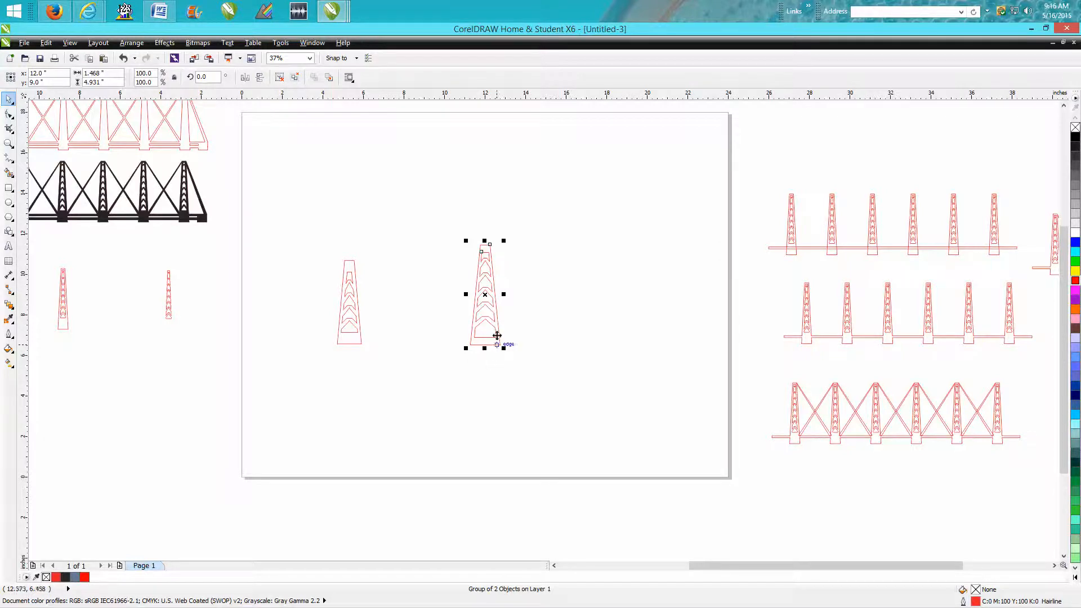
Set the document's nudge distance to 2 inches with nothing selected
left_click(235, 158)
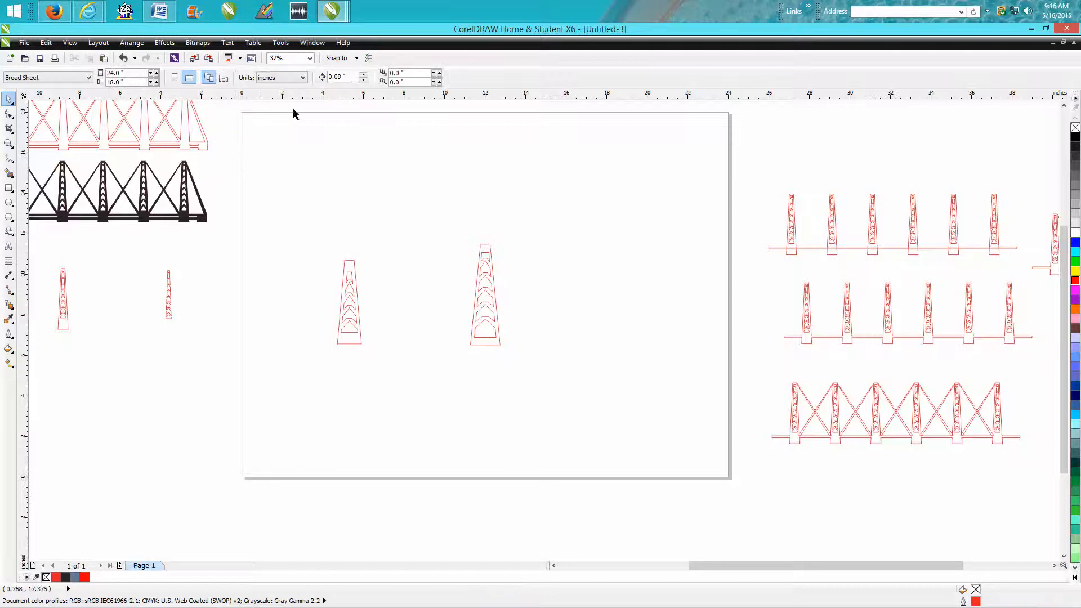
left_click(339, 79)
left_click_drag(344, 78, 301, 82)
type("2")
key("Return")
Try duplicating the grouped tower 2 inches to the right, and undo the duplicate
left_click(495, 302)
key("ctrl+c")
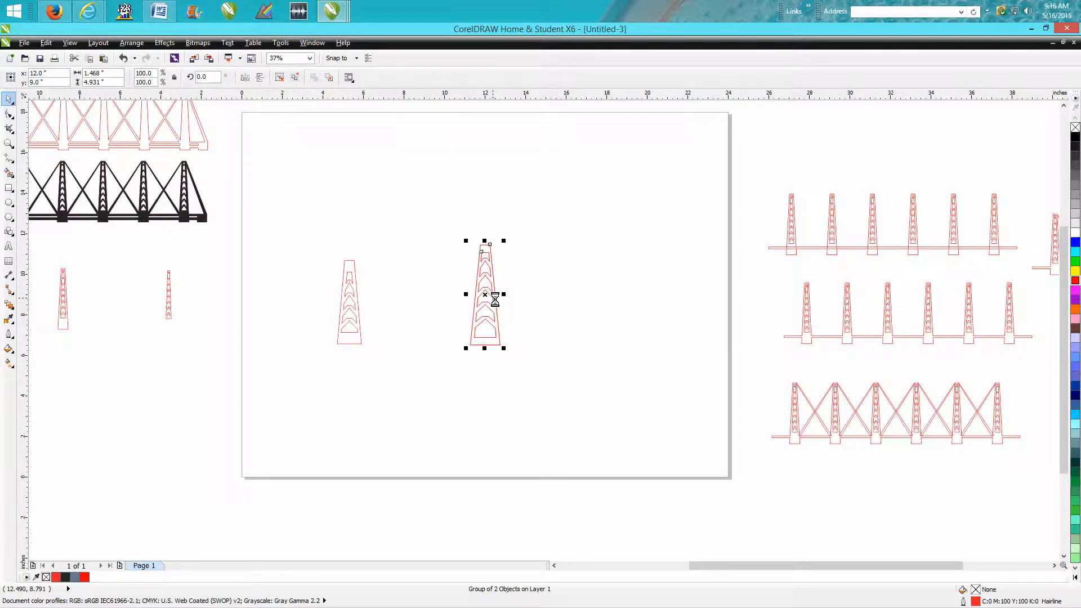
key("ctrl+d")
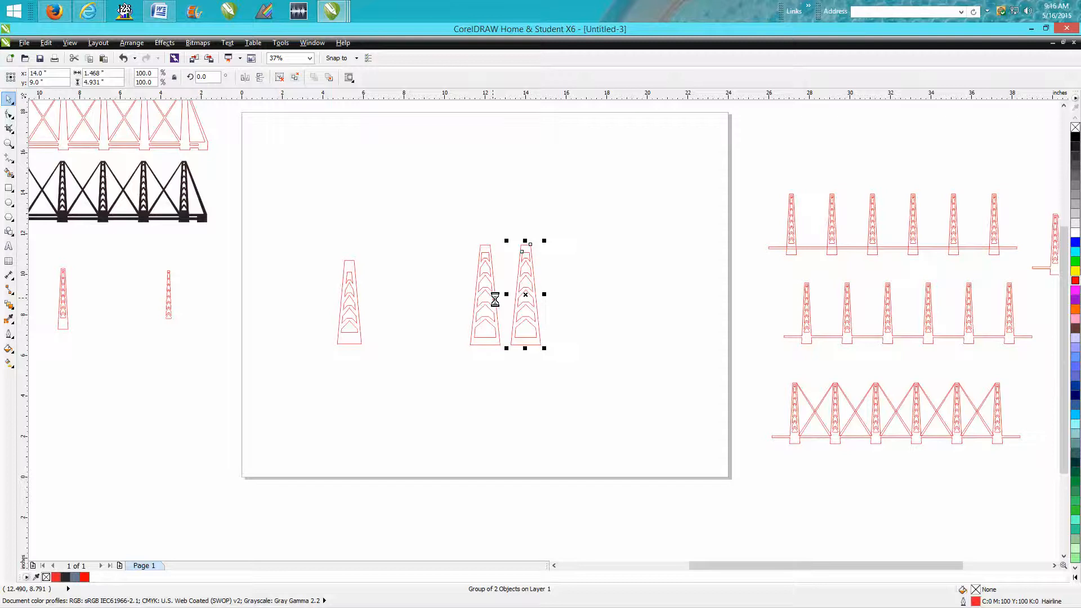
left_click(123, 58)
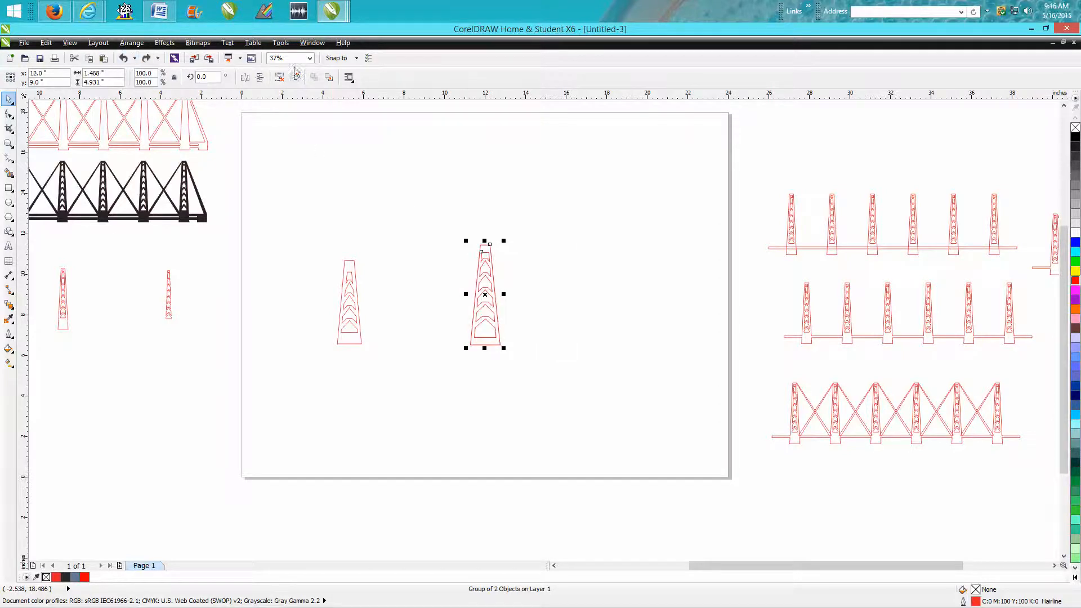
Set the nudge distance to 3 inches and duplicate the grouped tower four times to the right at that spacing
left_click(281, 146)
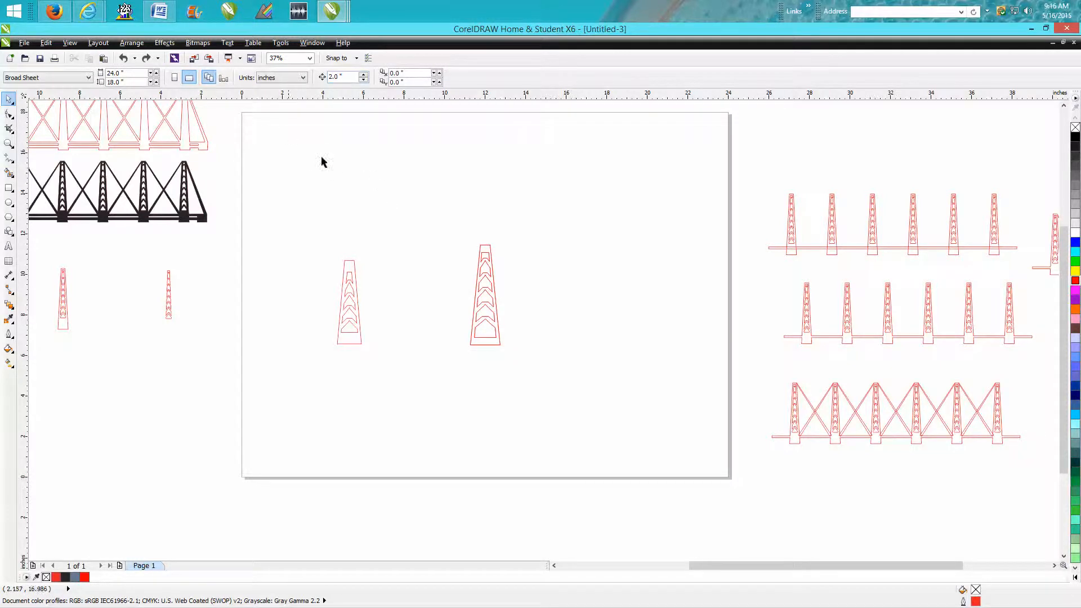
left_click(474, 302)
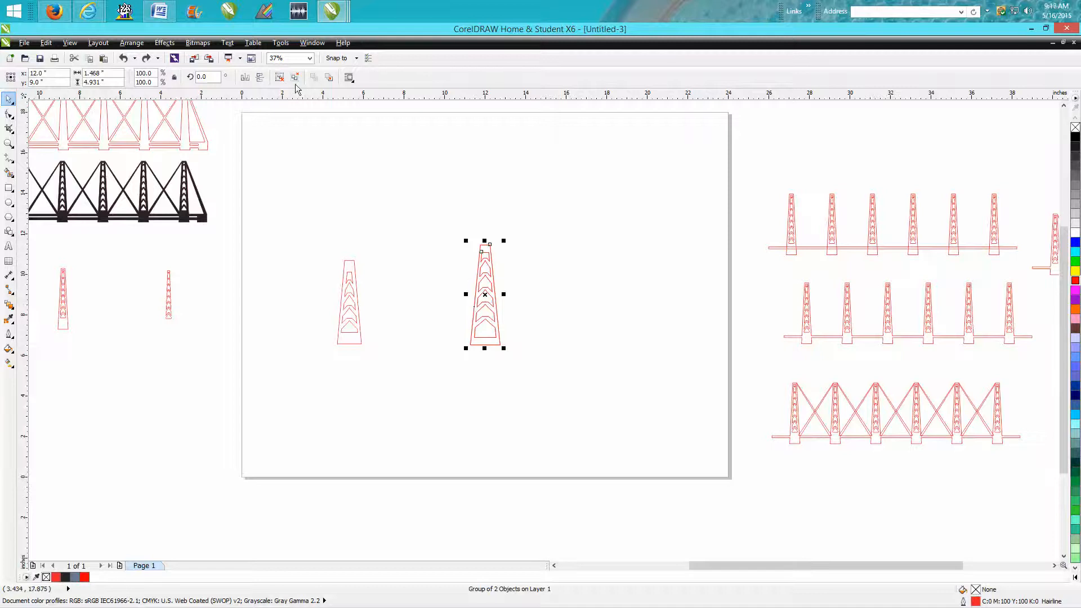
left_click(310, 132)
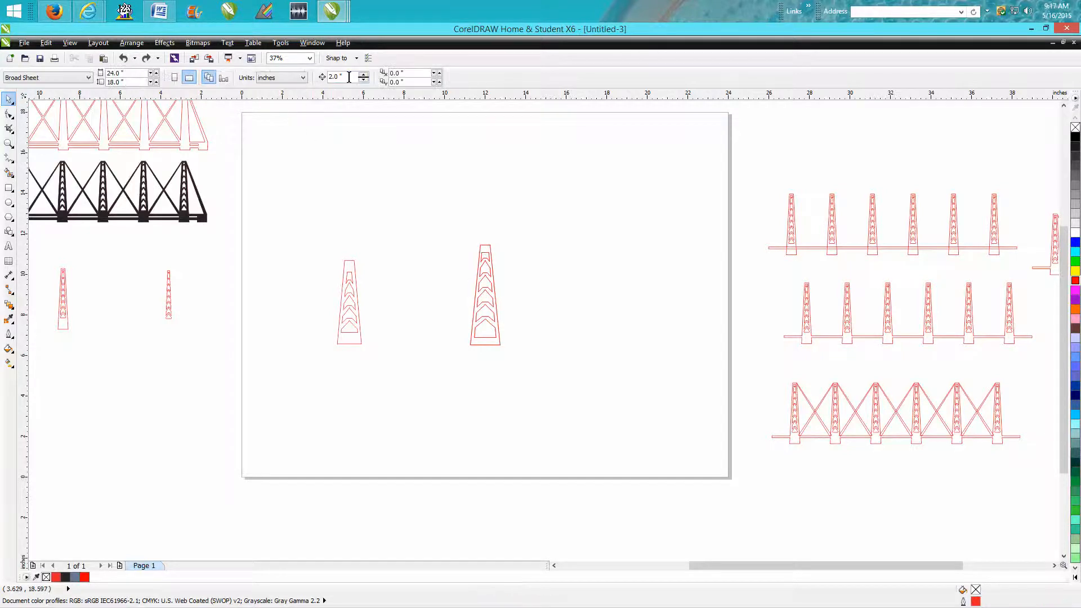
type("3")
left_click(492, 274)
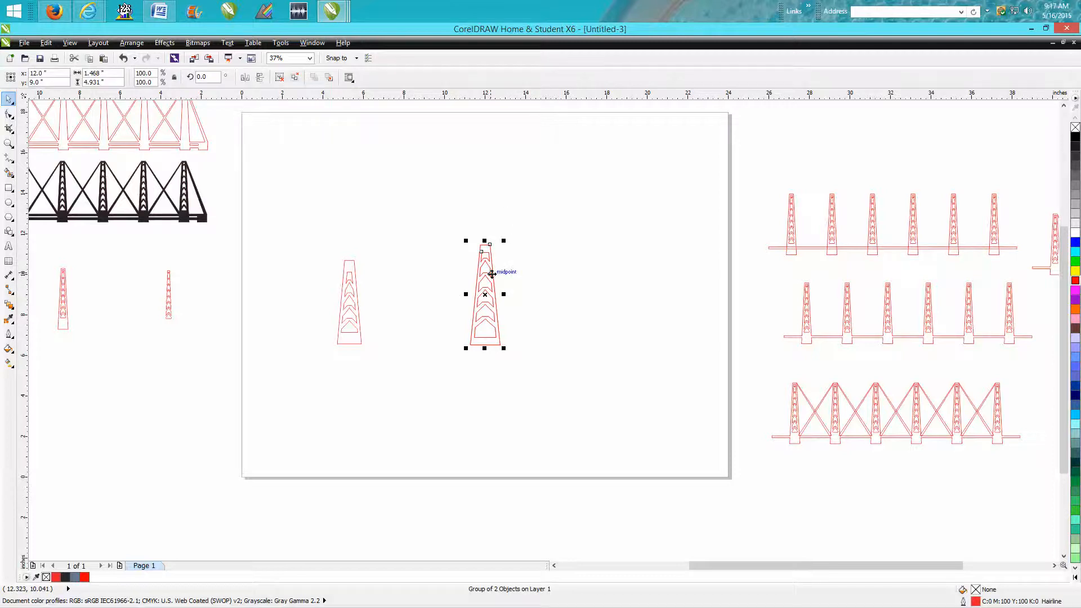
key("ctrl+d")
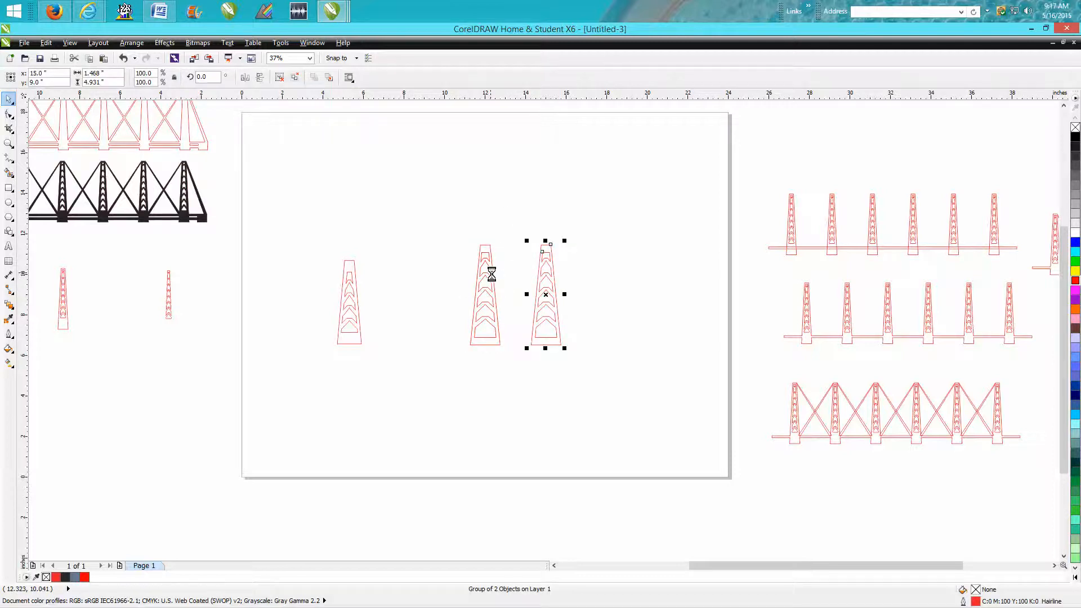
key("ctrl+d")
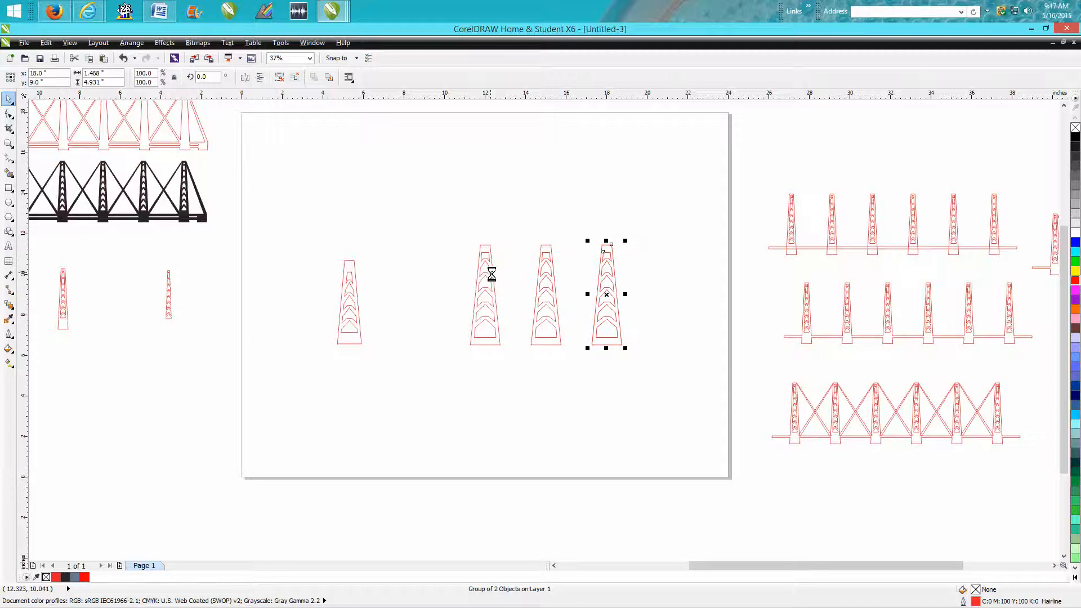
key("ctrl+d")
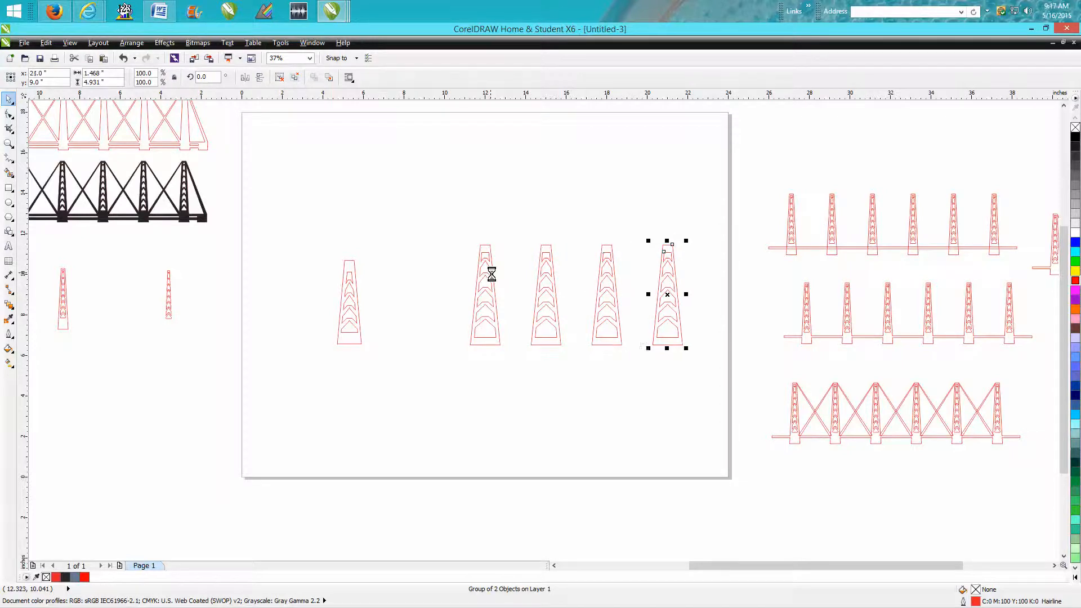
key("ctrl+d")
Move the row of five towers to about X 13.85, Y 13.82 in, and delete the leftover reference tower's outline and cutouts
left_click_drag(453, 219, 769, 383)
left_click_drag(608, 297, 522, 196)
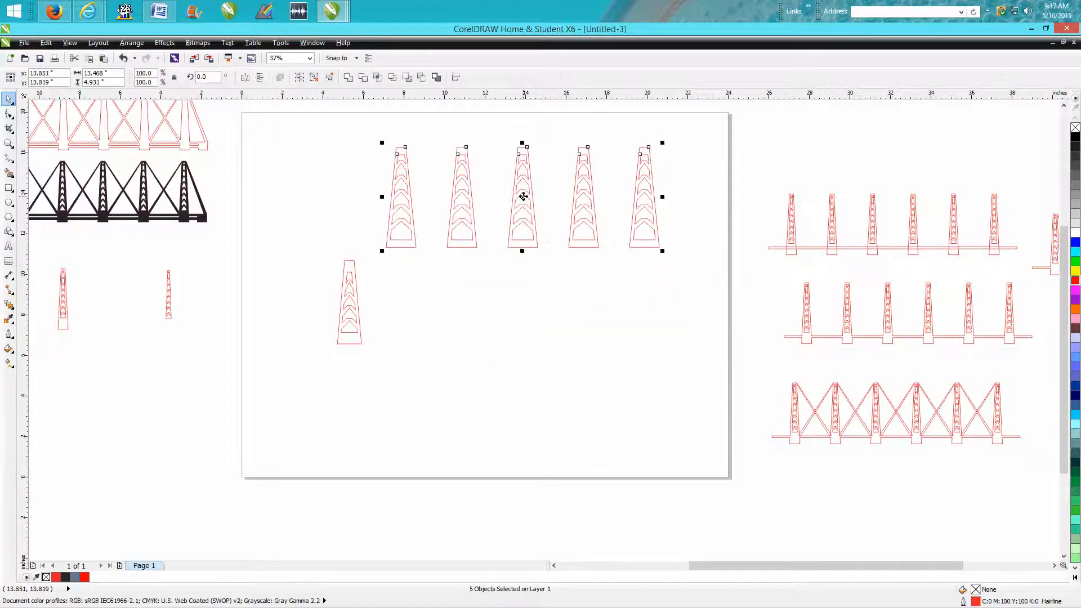
left_click(354, 286)
left_click_drag(350, 301, 329, 375)
left_click_drag(288, 255, 410, 443)
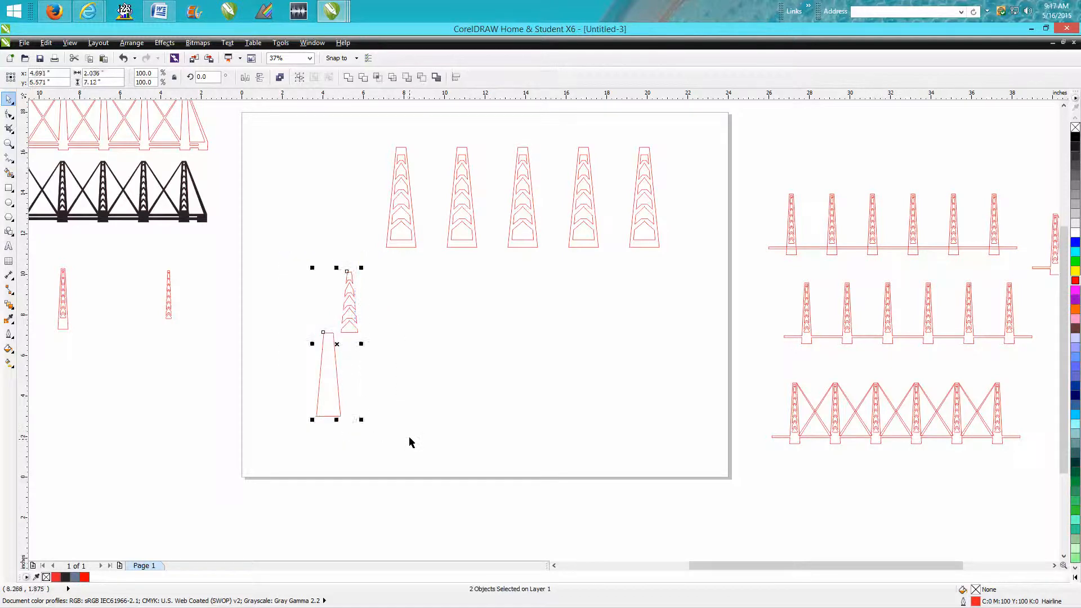
key("Delete")
Draw a base rectangle about 14.26 in wide by 1 in high directly beneath the five towers
left_click(9, 188)
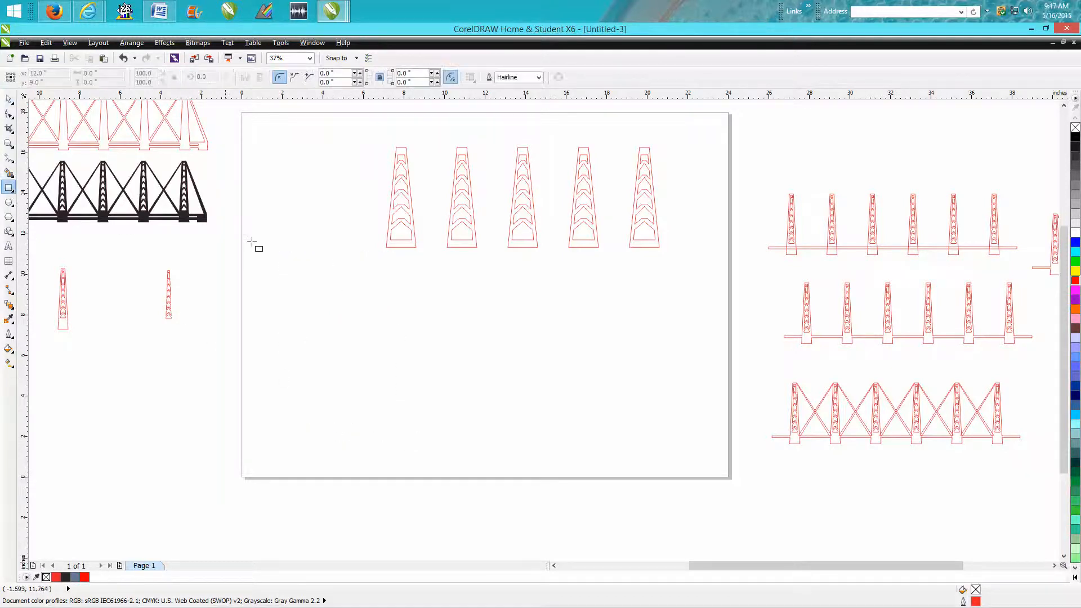
mouse_move(386, 247)
left_mouse_down()
mouse_move(422, 260)
mouse_move(676, 268)
left_mouse_up()
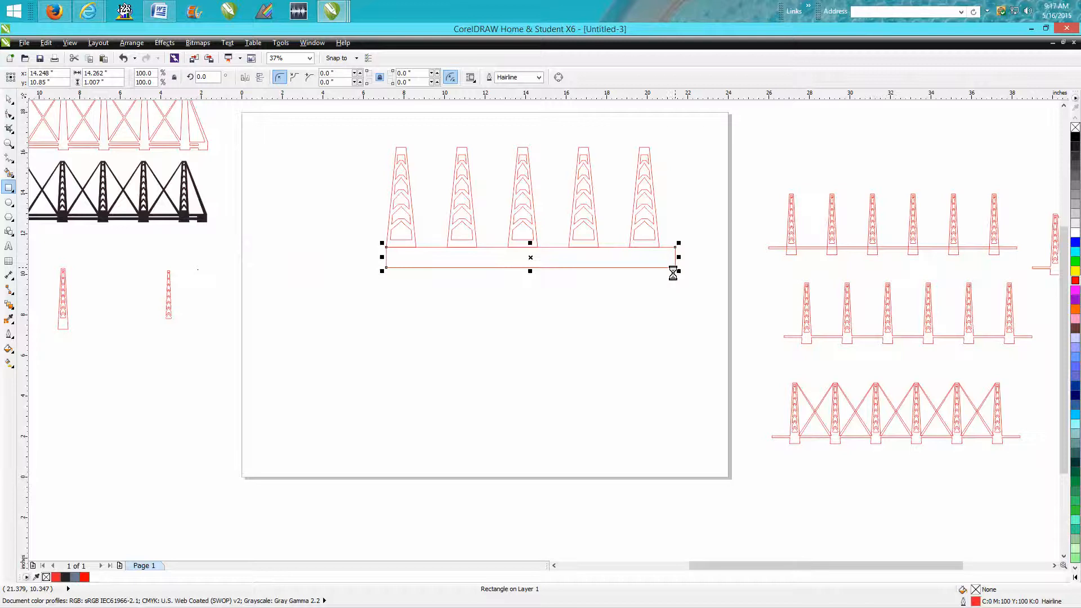
left_click_drag(530, 257, 530, 257)
With the nudge distance set to 0.005 in, center the base rectangle at about X 13.87 in and raise it to overlap the tower bottoms
left_click(10, 99)
left_click(295, 145)
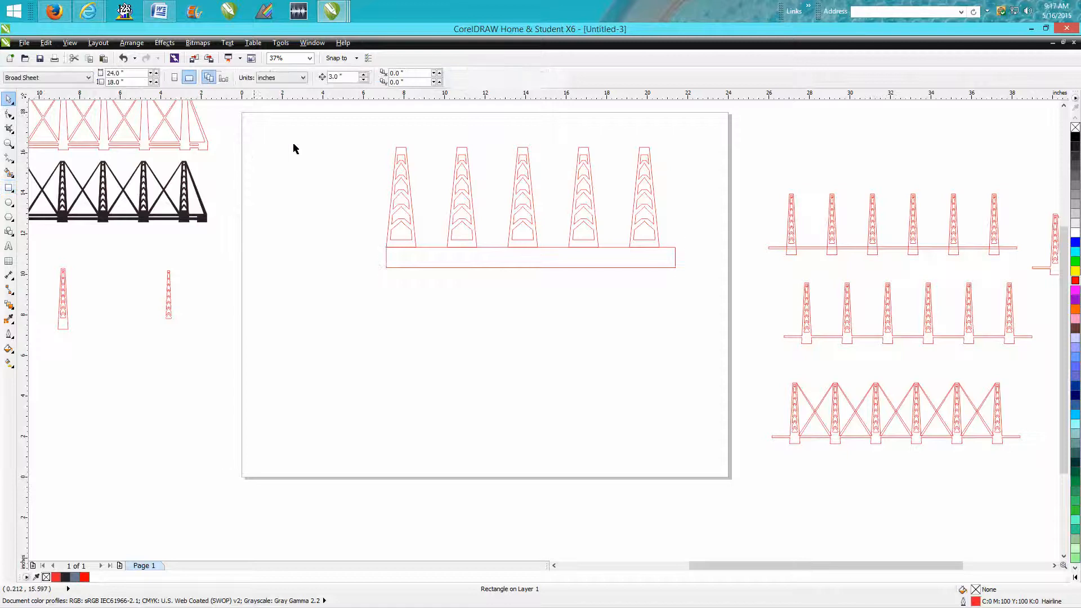
type("0.005")
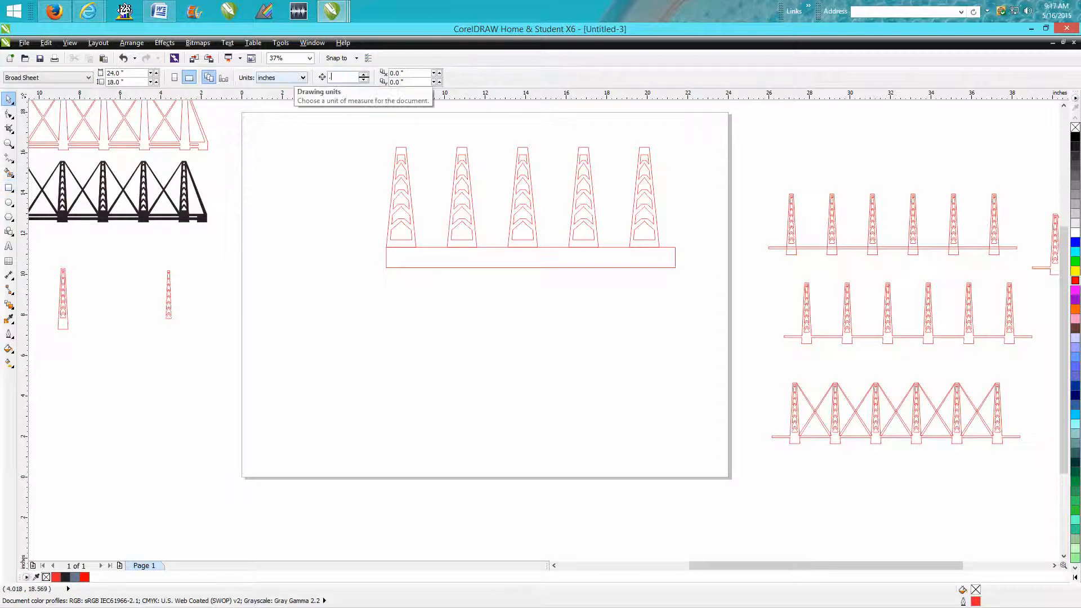
left_click(604, 260)
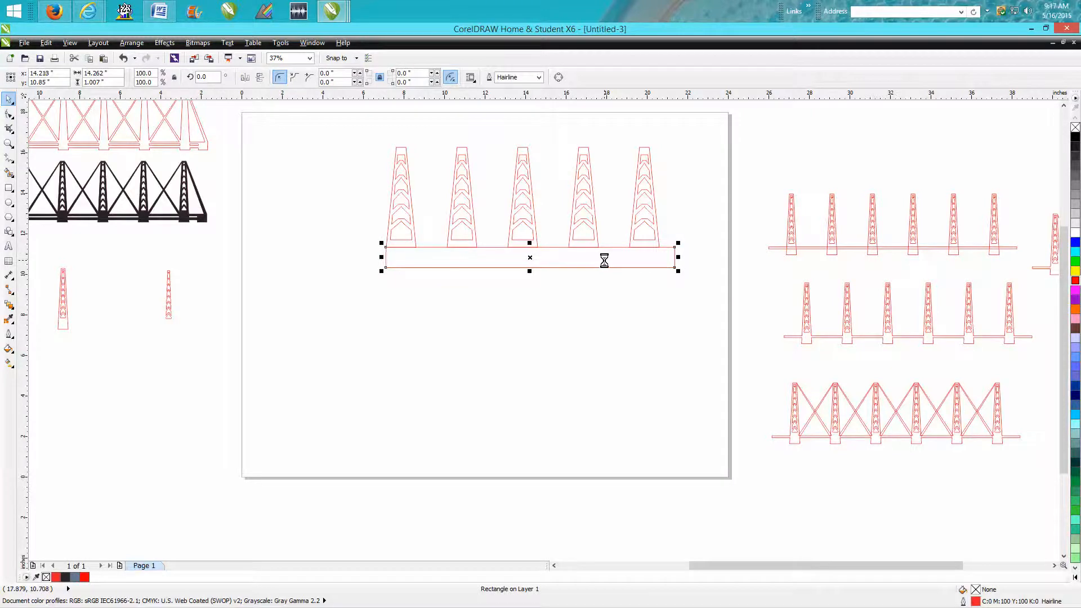
key("Left")
key("Left")
key("Left")
key("Left")
key("Left")
key("Left")
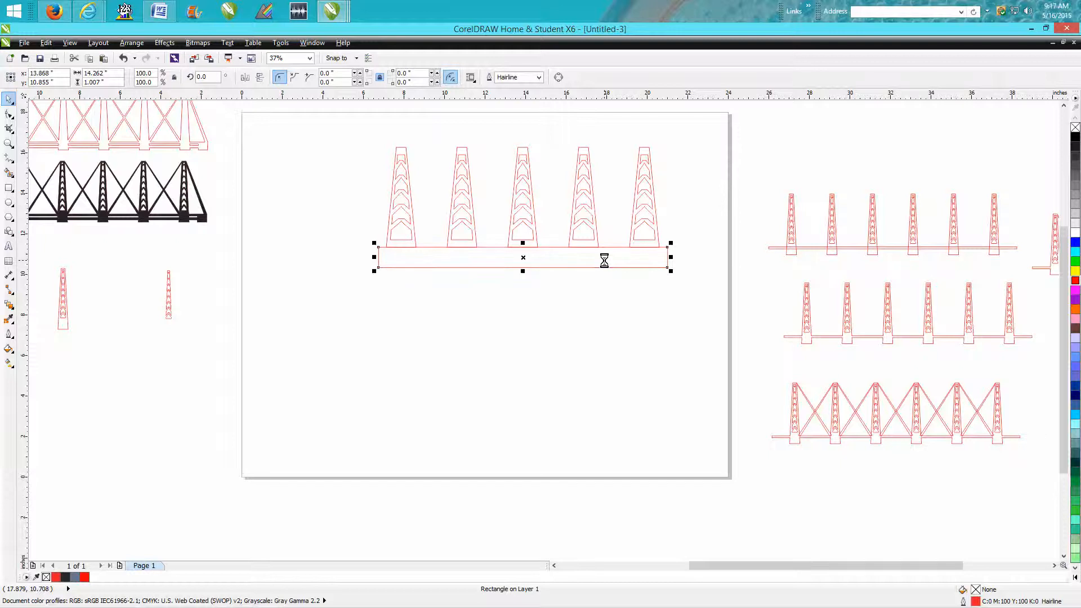
key("Up")
key("Up")
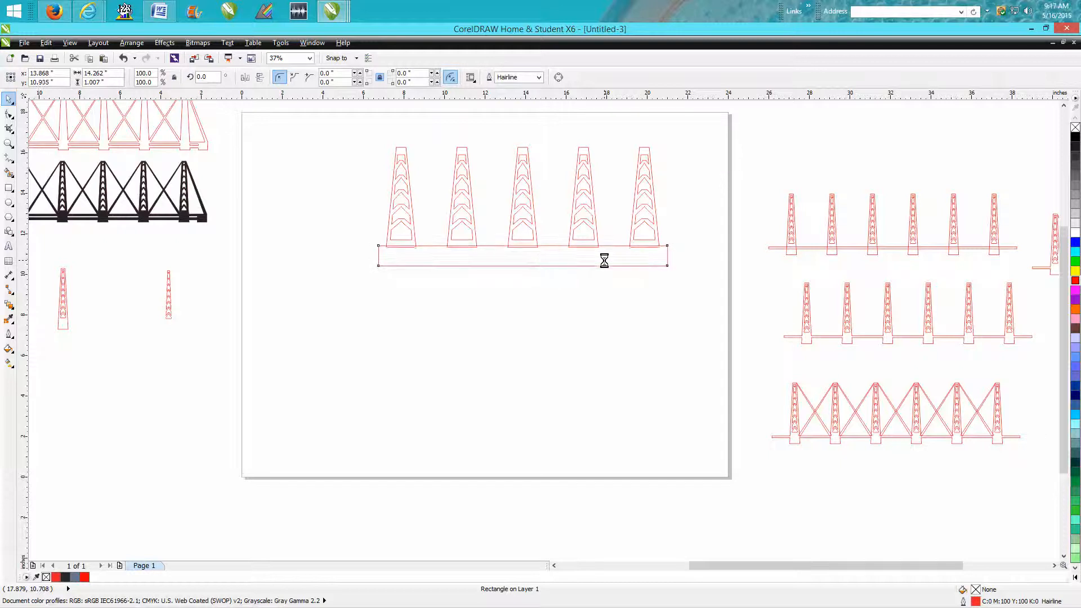
key("Up")
Try welding the five towers to the base rectangle, and undo the result
left_click_drag(352, 114, 712, 314)
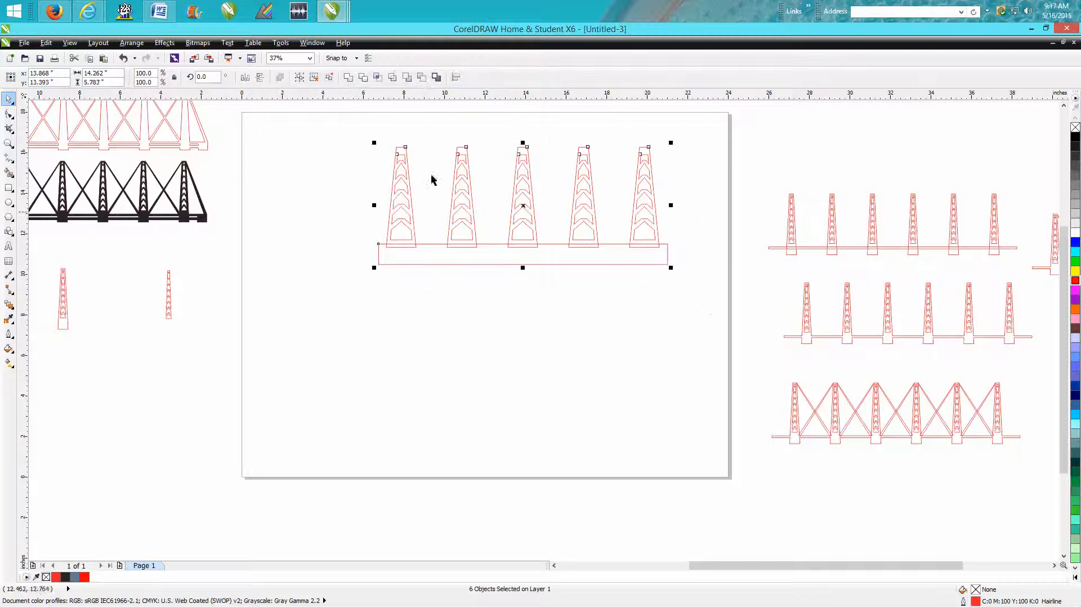
left_click(347, 79)
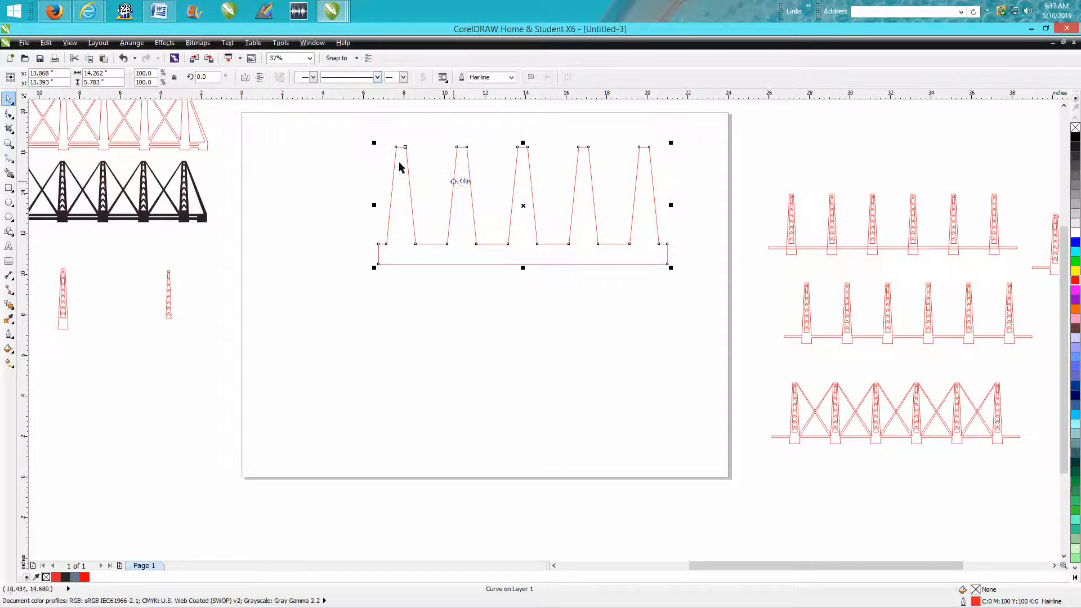
left_click(126, 58)
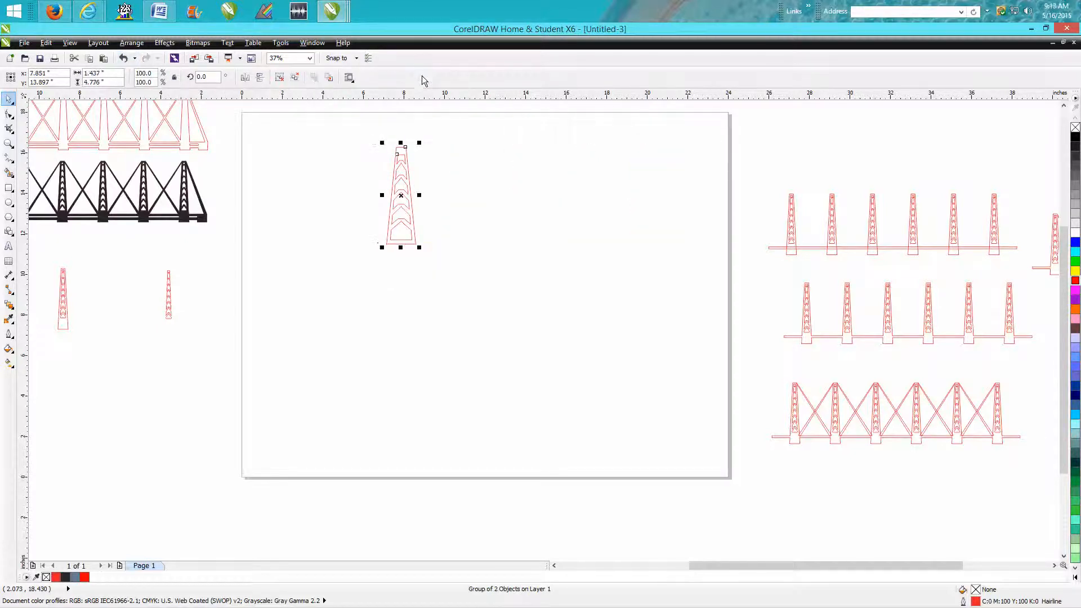
left_click(127, 58)
Remove the overlapping tower bottom edges and the base's upper edge inside all five towers with Virtual Segment Delete
left_click(9, 142)
left_click_drag(346, 203, 713, 297)
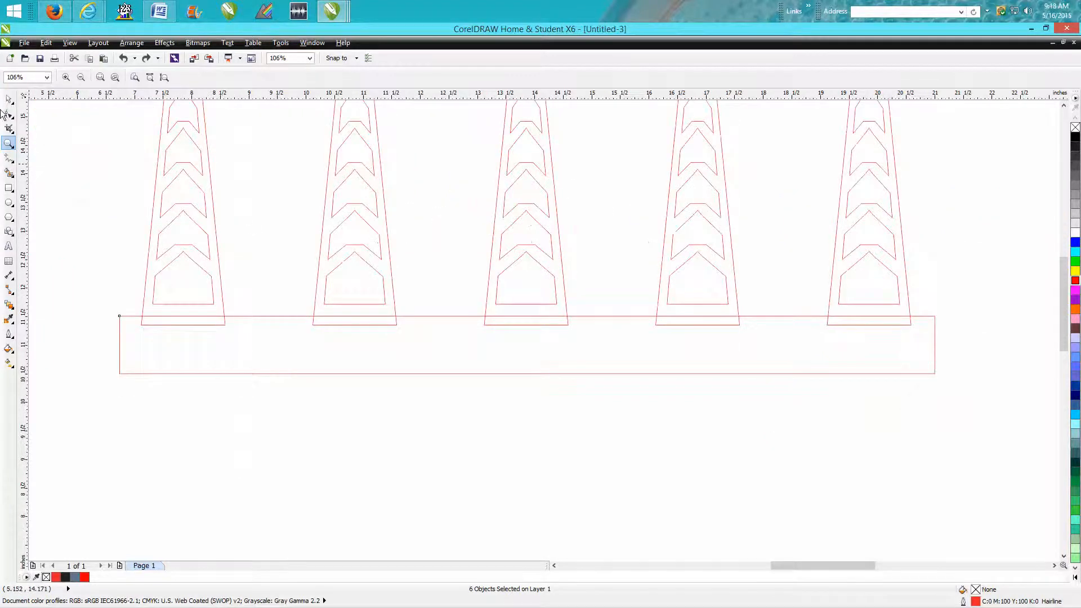
left_click(14, 134)
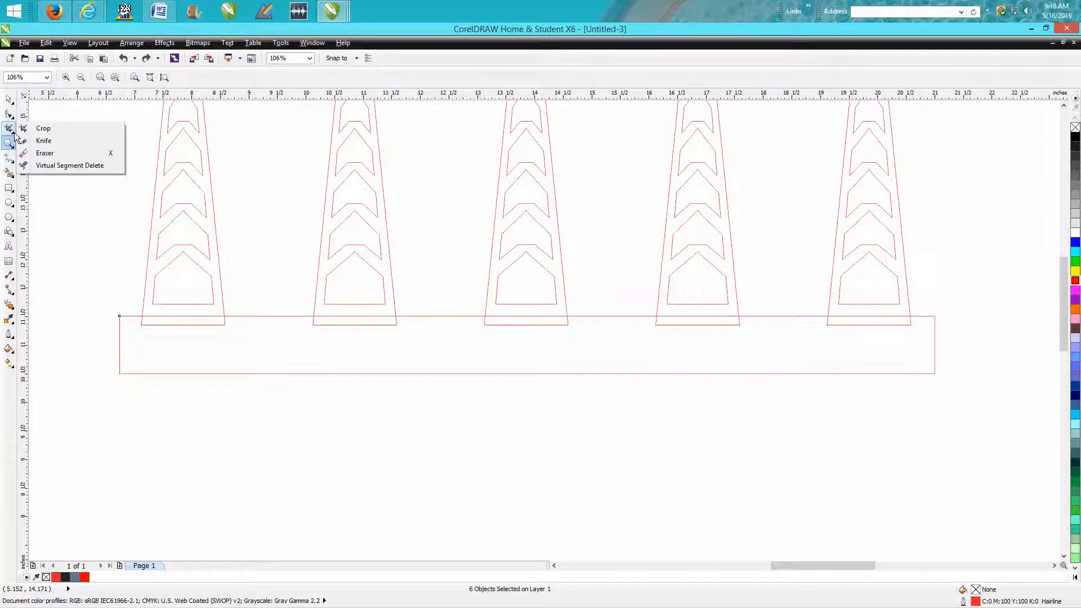
left_click(45, 152)
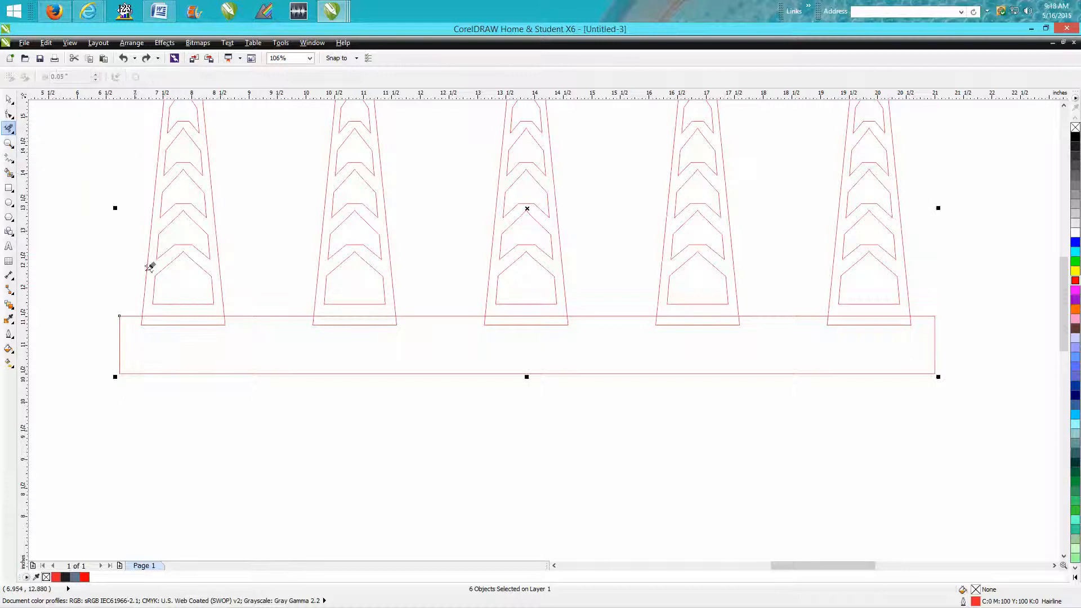
left_click_drag(173, 310, 180, 316)
left_click(177, 319)
left_click(343, 316)
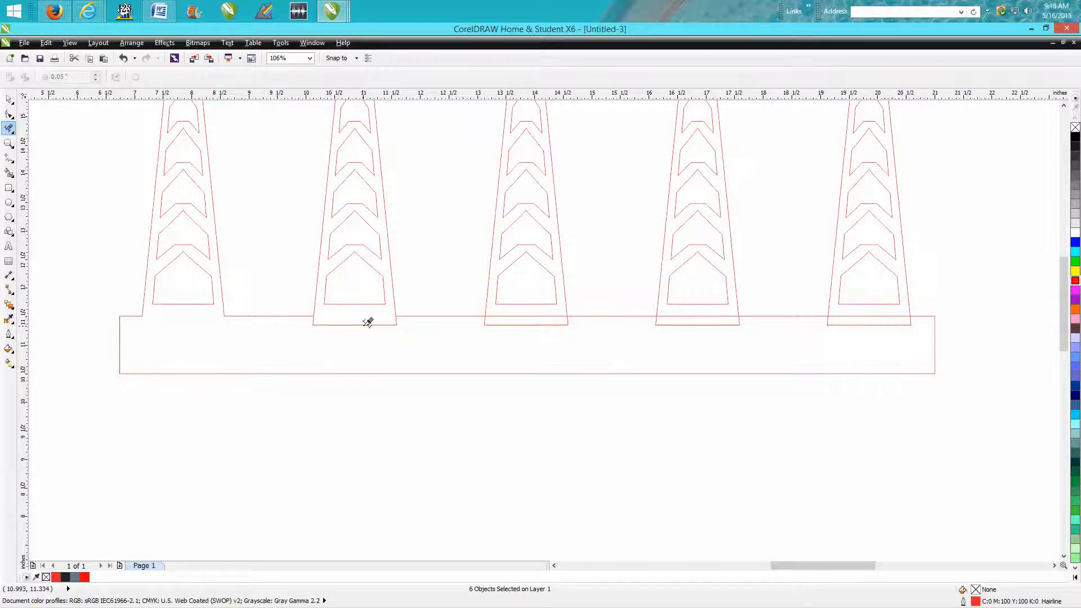
left_click(368, 322)
left_click(524, 317)
left_click(524, 316)
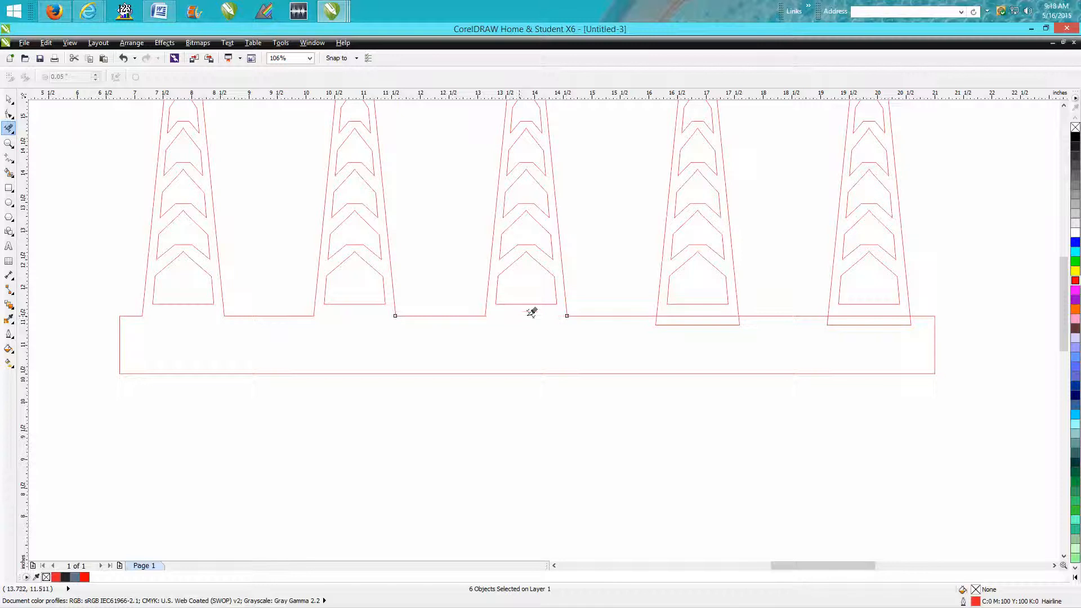
left_click(699, 315)
left_click(699, 319)
left_click(895, 317)
left_click(894, 324)
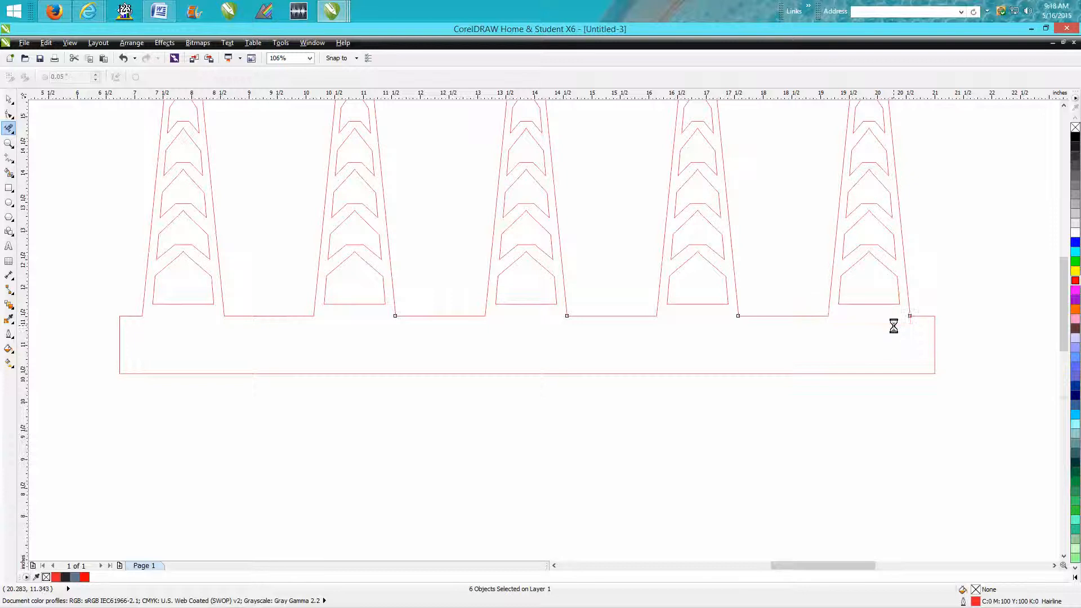
scroll(876, 333, "down", 2)
left_click(9, 99)
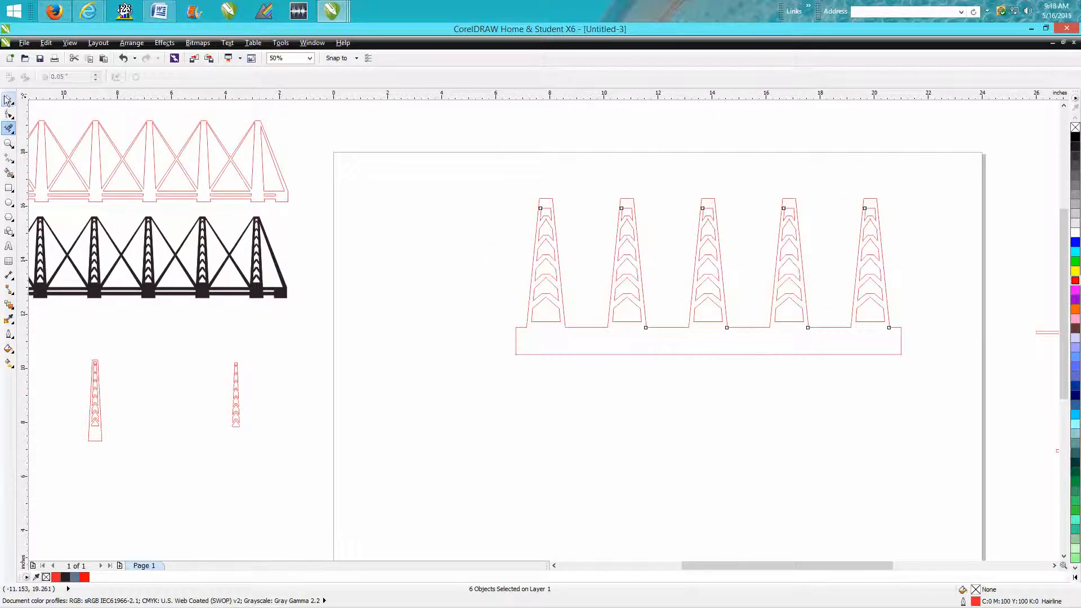
left_click_drag(483, 179, 991, 416)
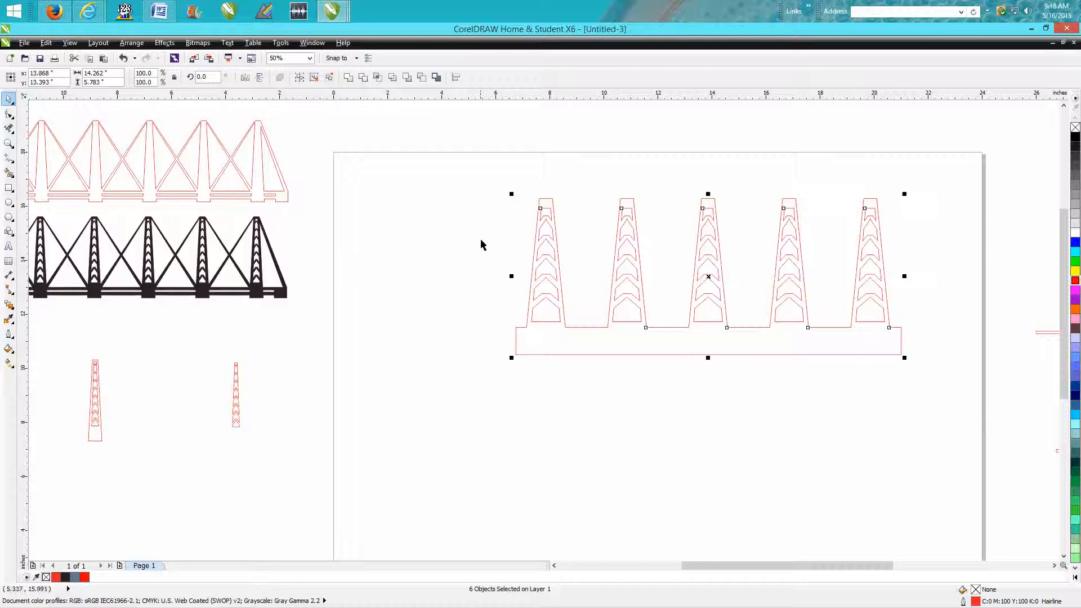
left_click(512, 216)
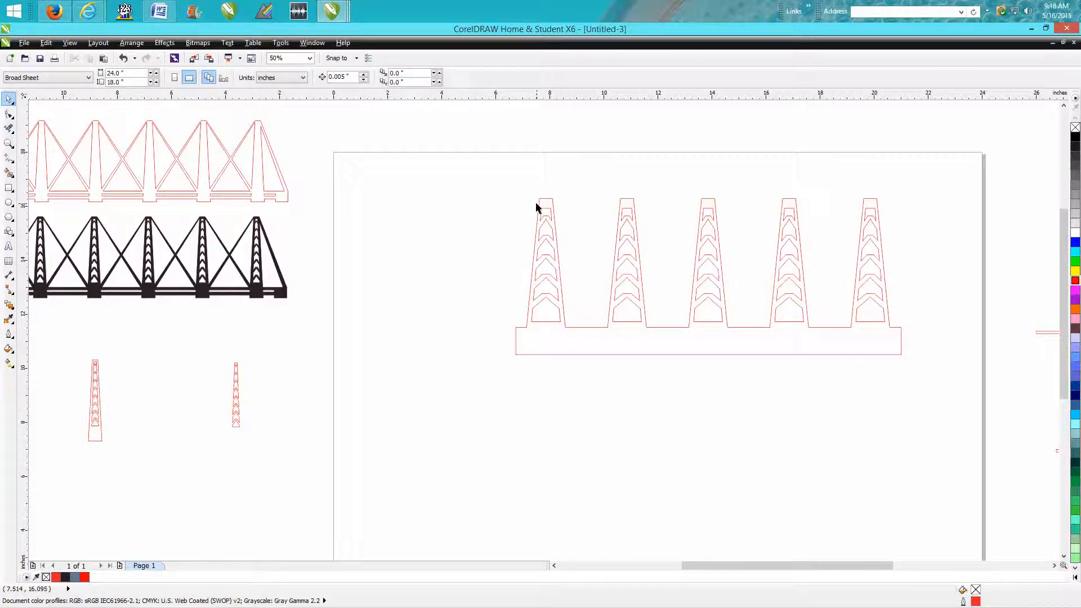
left_click(538, 210)
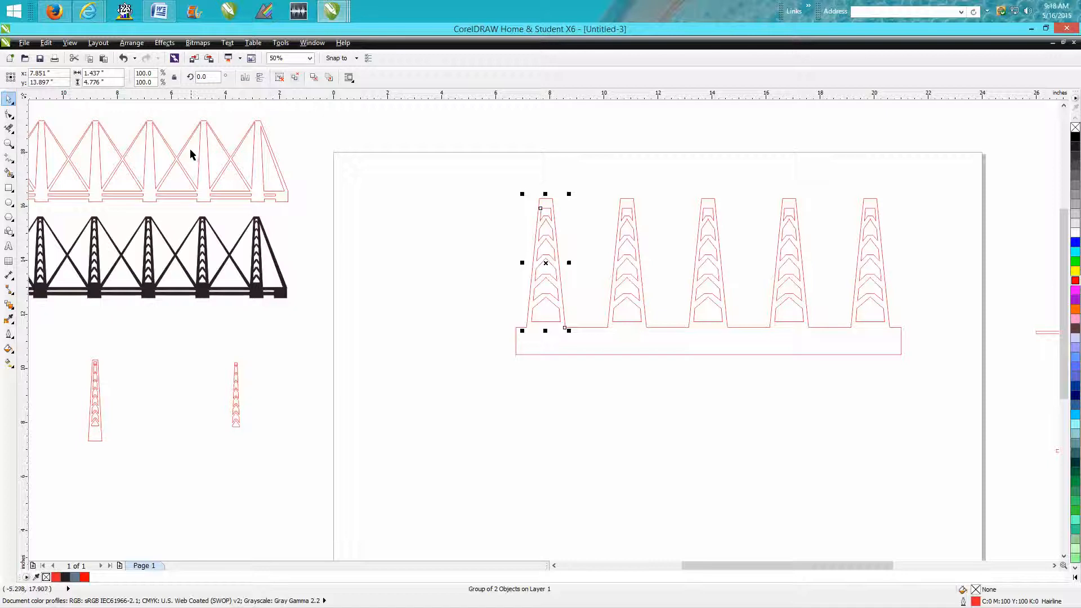
left_click_drag(489, 203, 787, 321)
left_click_drag(916, 334, 916, 334)
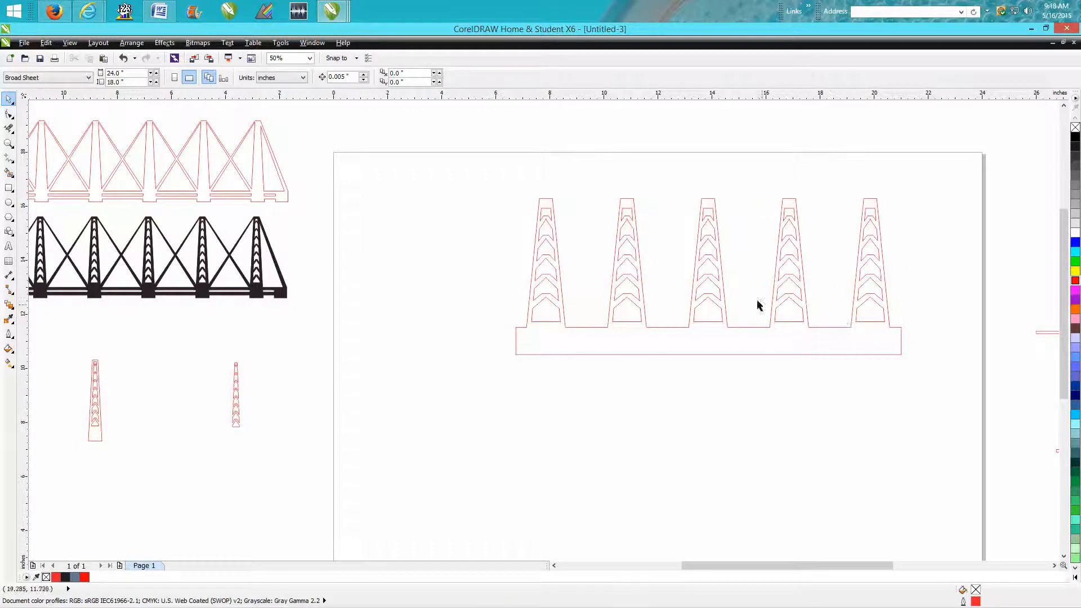
left_click(714, 279)
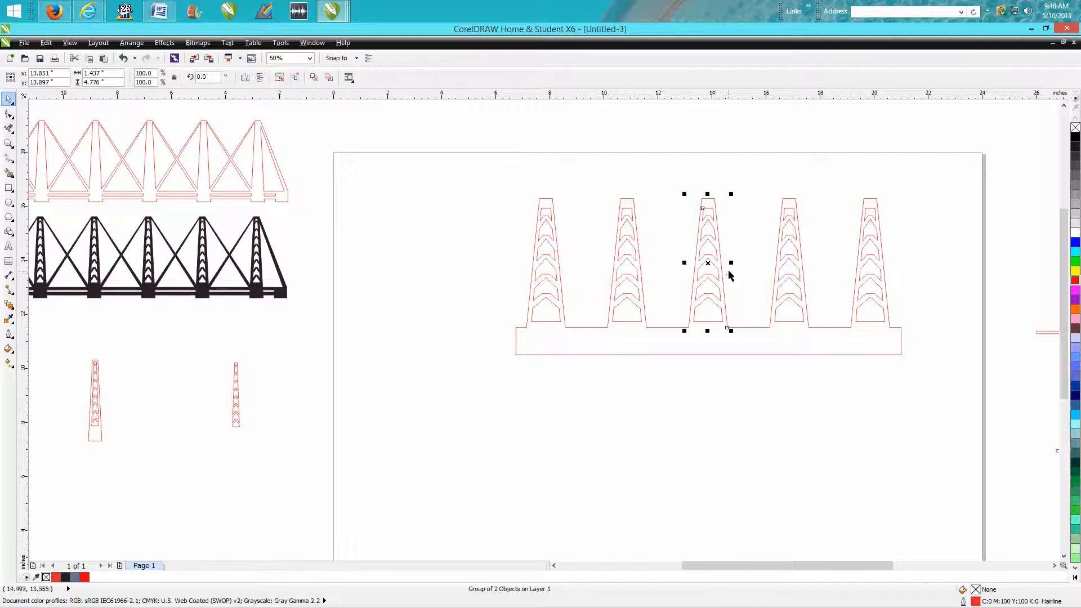
Ungroup the five towers and move their chevron columns together below the base, centered at about X 14.39 in, Y 6.16 in
left_click_drag(474, 180, 930, 382)
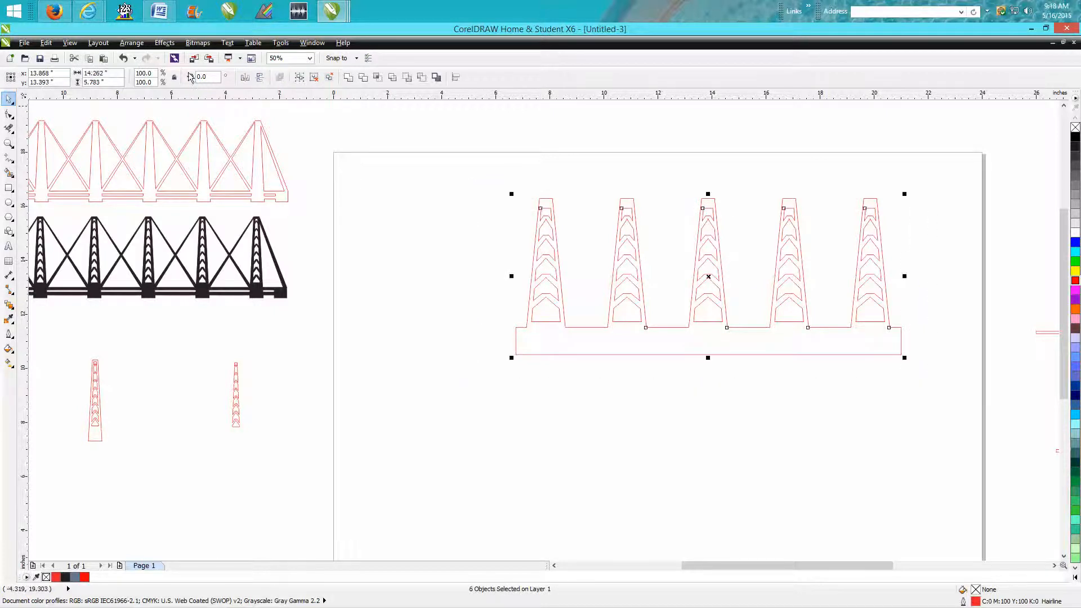
left_click(189, 46)
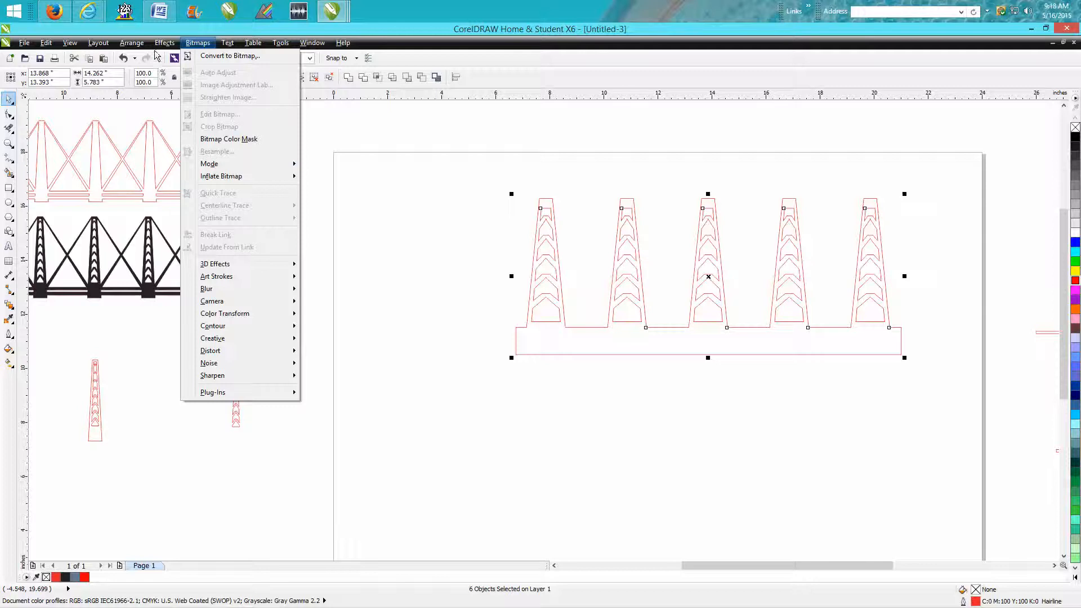
mouse_move(136, 45)
left_click(152, 139)
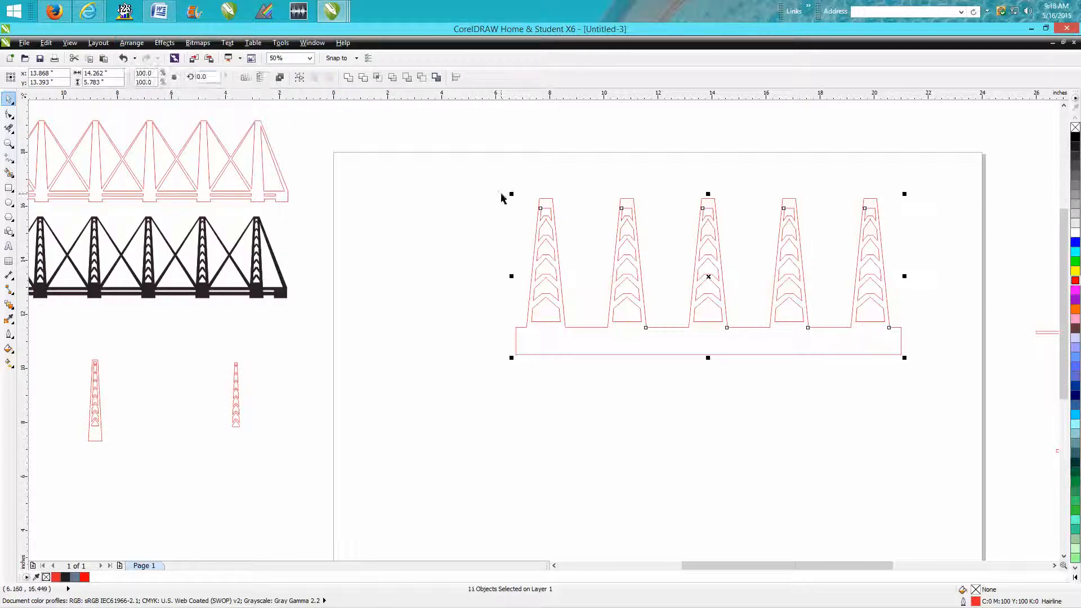
left_click_drag(496, 199, 930, 340)
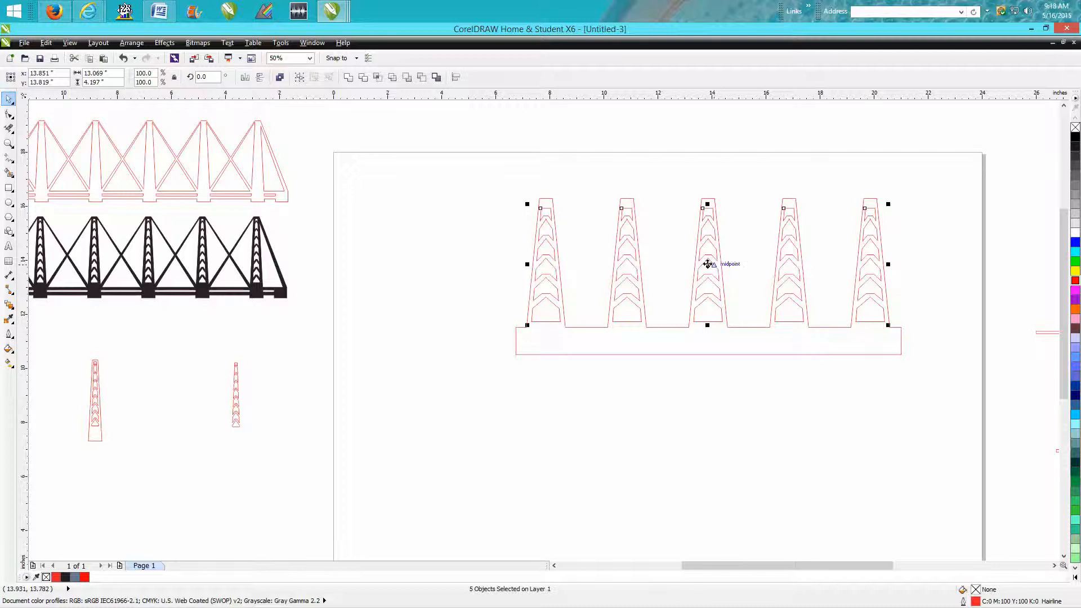
left_click_drag(708, 303, 723, 510)
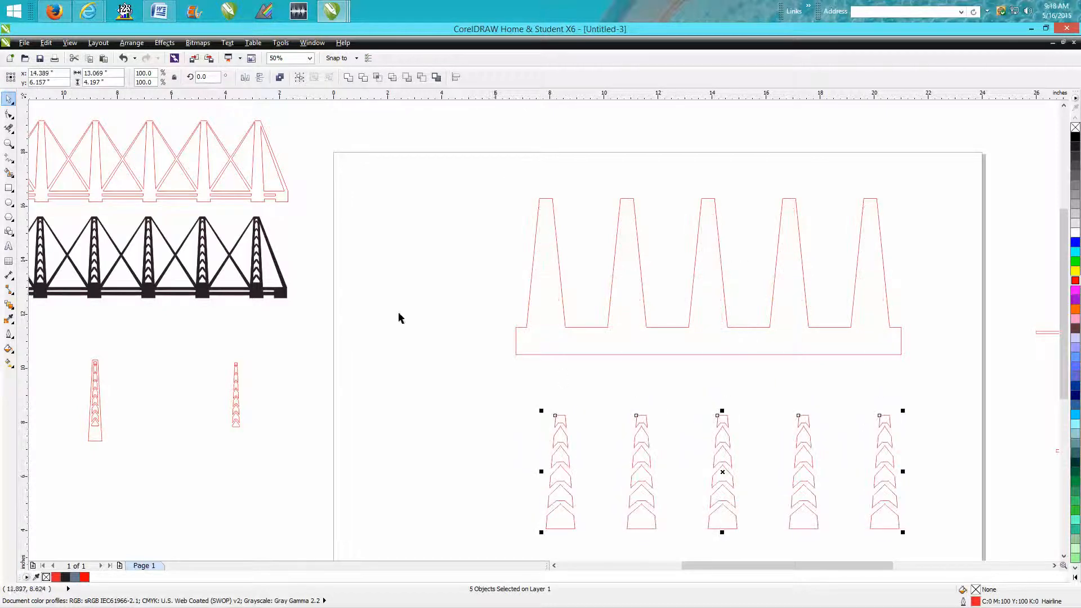
Draw a rectangle about 13.42 in wide by 0.9 in high across the five tower tops and weld it to the towers and base
left_click(9, 188)
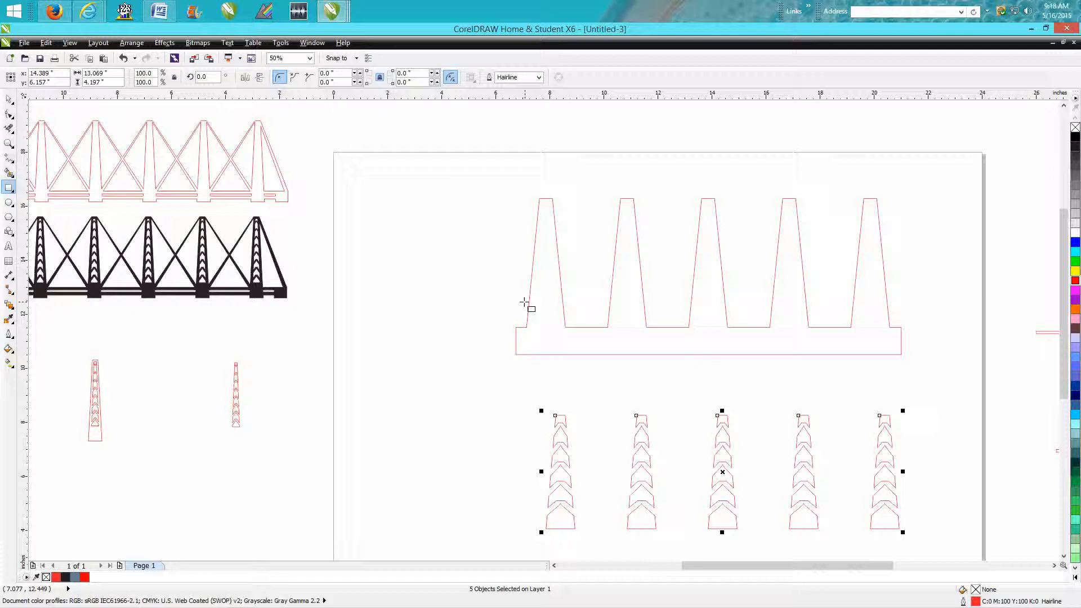
left_click_drag(525, 194, 891, 218)
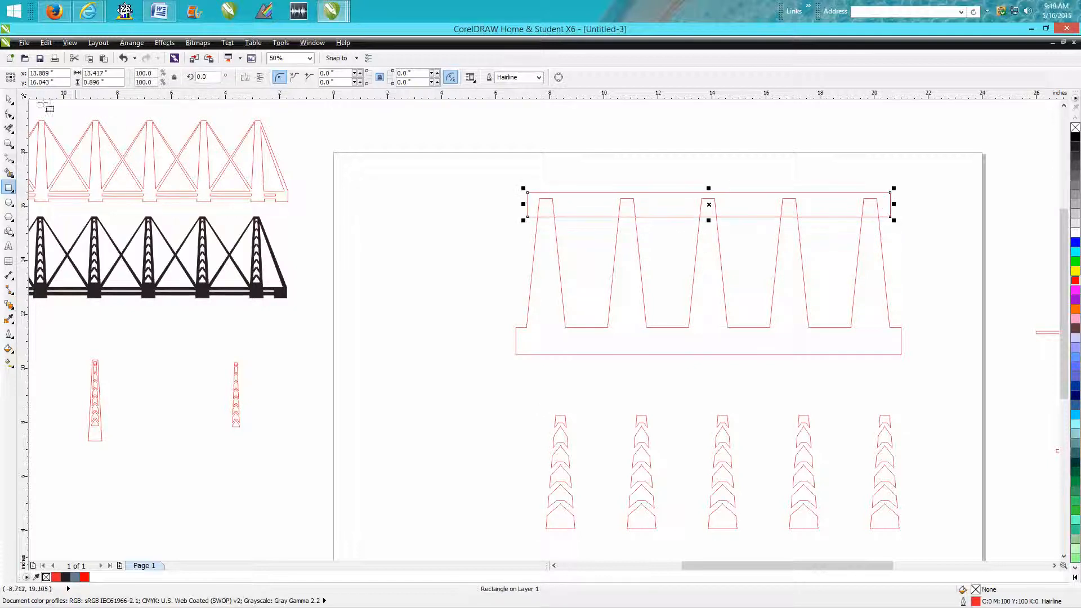
left_click(9, 99)
mouse_move(492, 168)
left_mouse_down()
mouse_move(907, 394)
mouse_move(946, 393)
left_mouse_up()
left_click(349, 77)
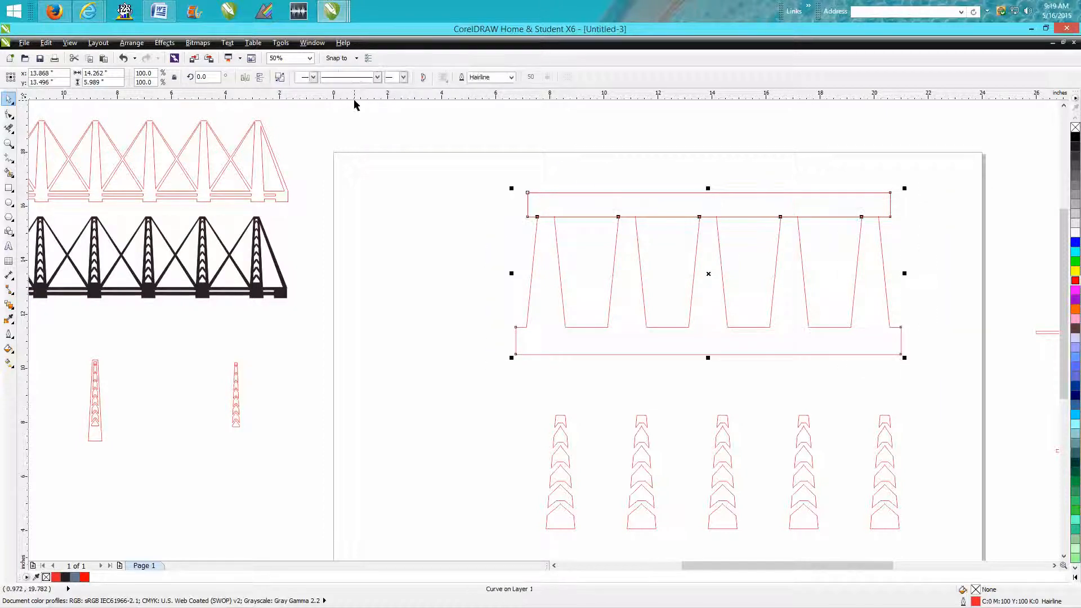